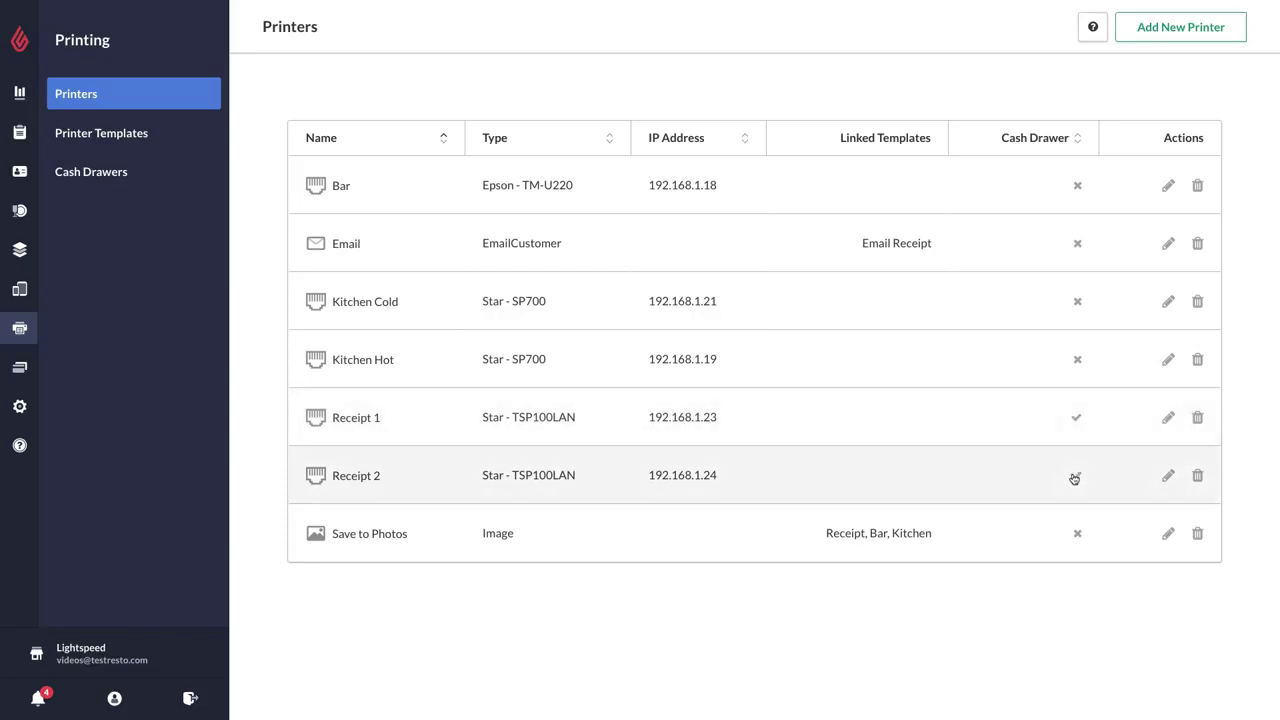
Open the Receipt printer template for editing
{"action": "left_click", "coordinate": [1074, 416]}
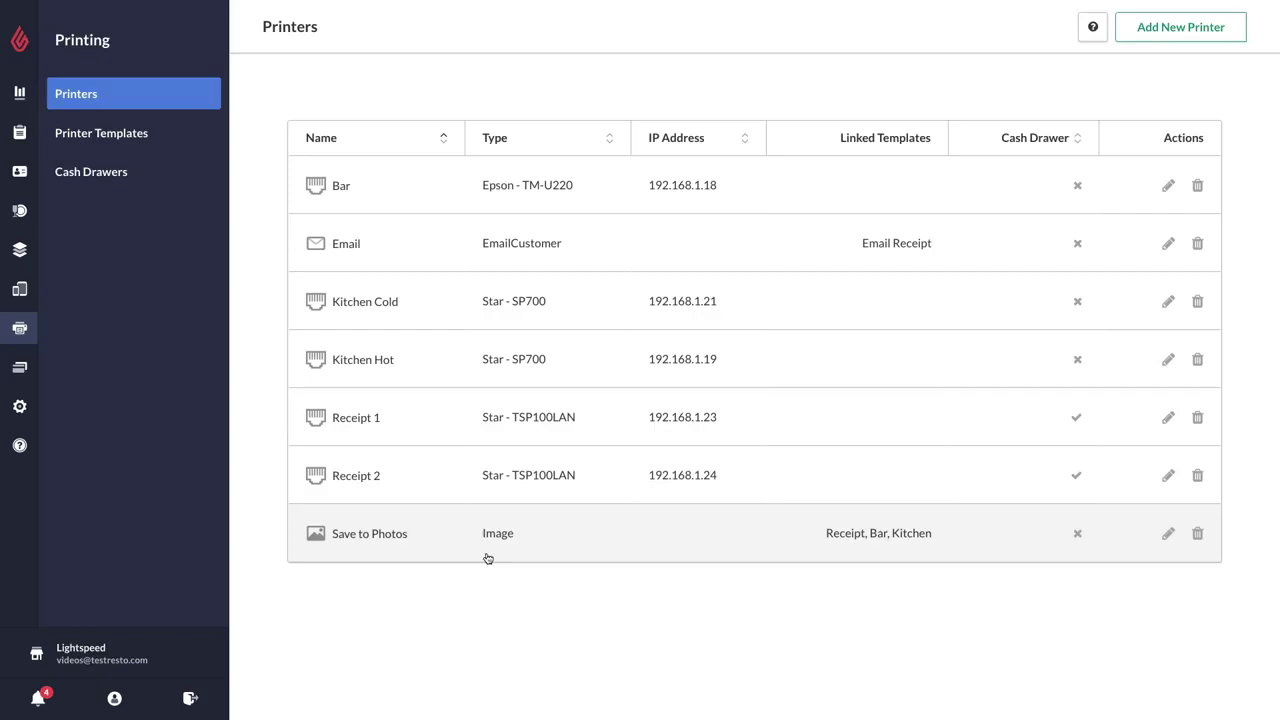
{"action": "left_click", "coordinate": [138, 136]}
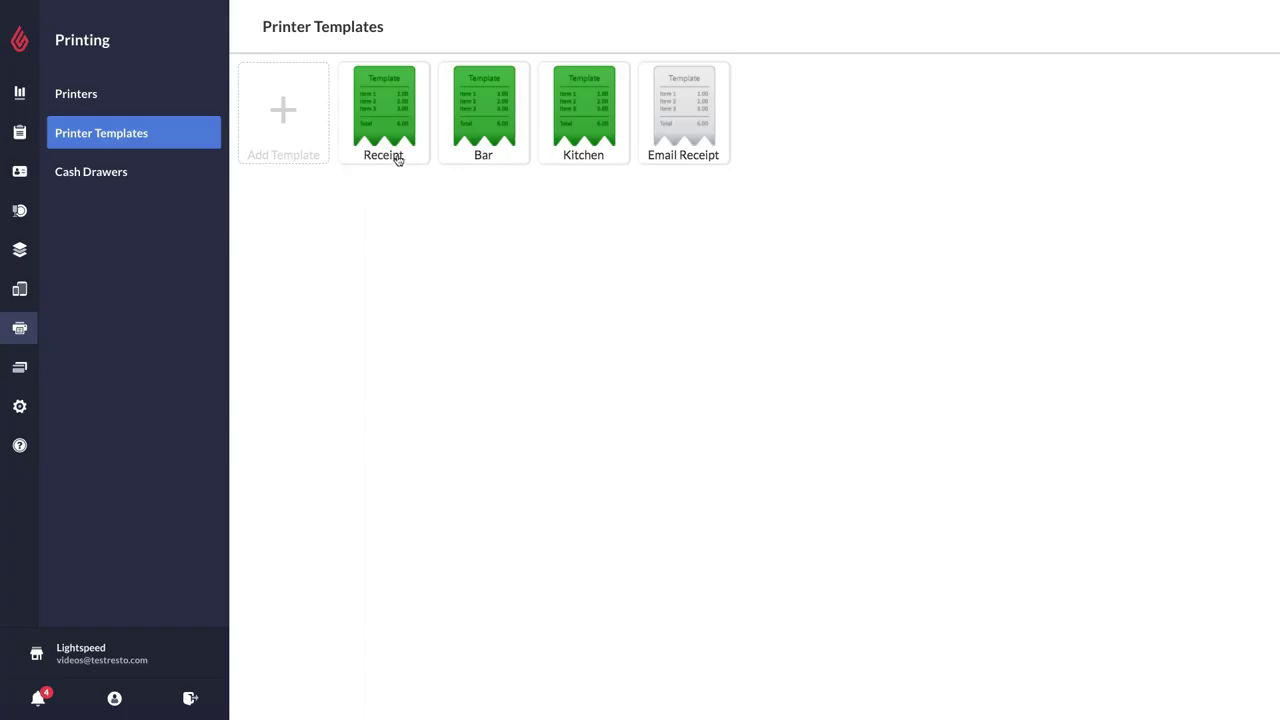
{"action": "left_click", "coordinate": [400, 157]}
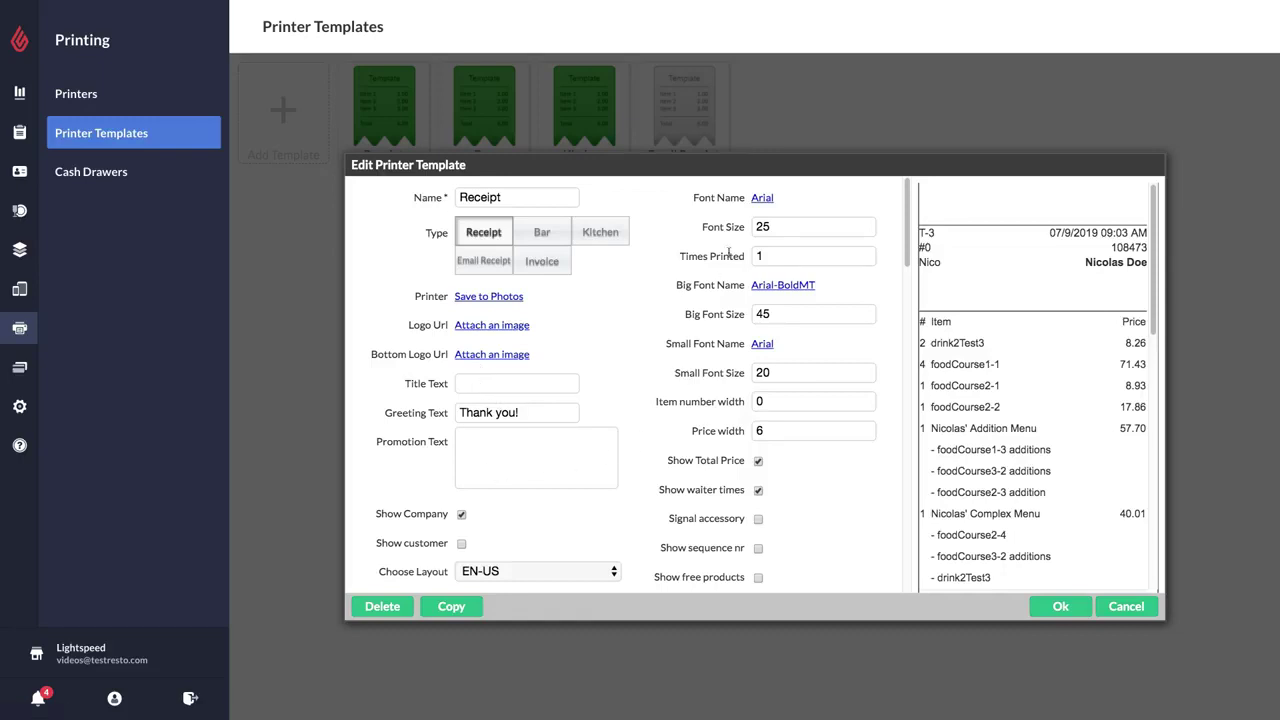
Examine the Receipt template's available fonts, layout choices, margins, show/hide options and ticket item ordering options
{"action": "left_click", "coordinate": [762, 199]}
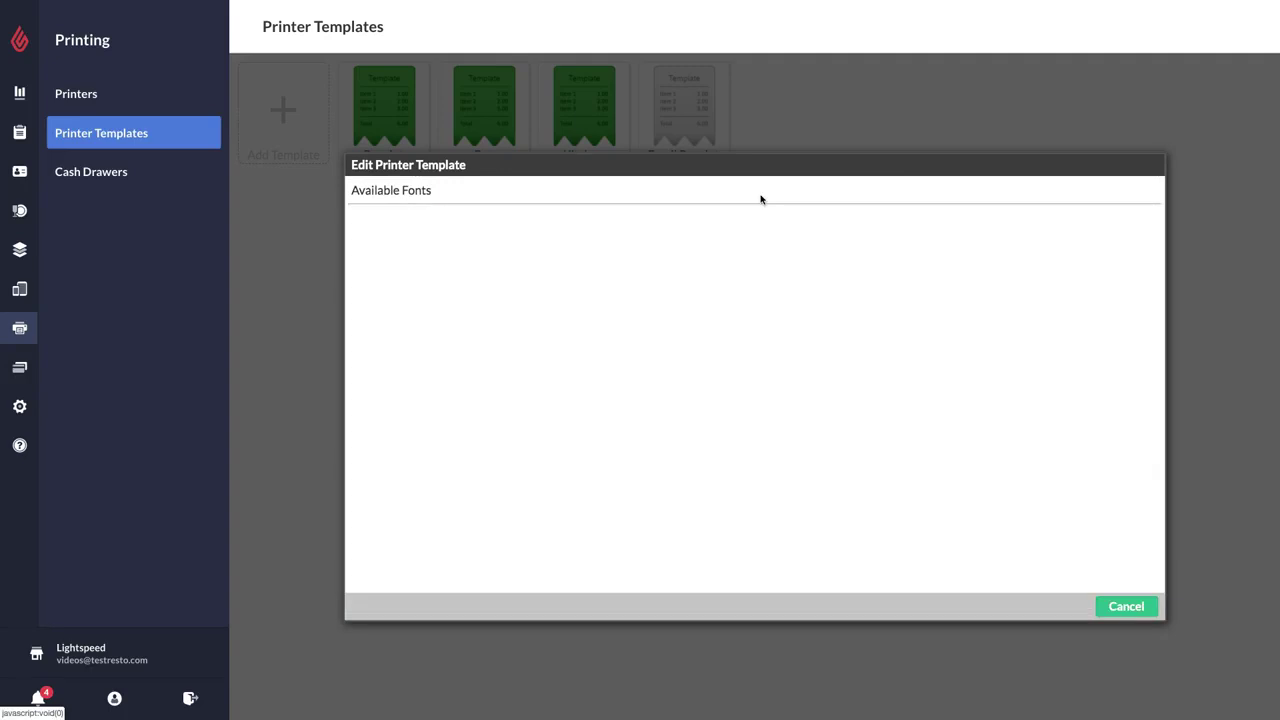
{"action": "left_click", "coordinate": [1122, 609]}
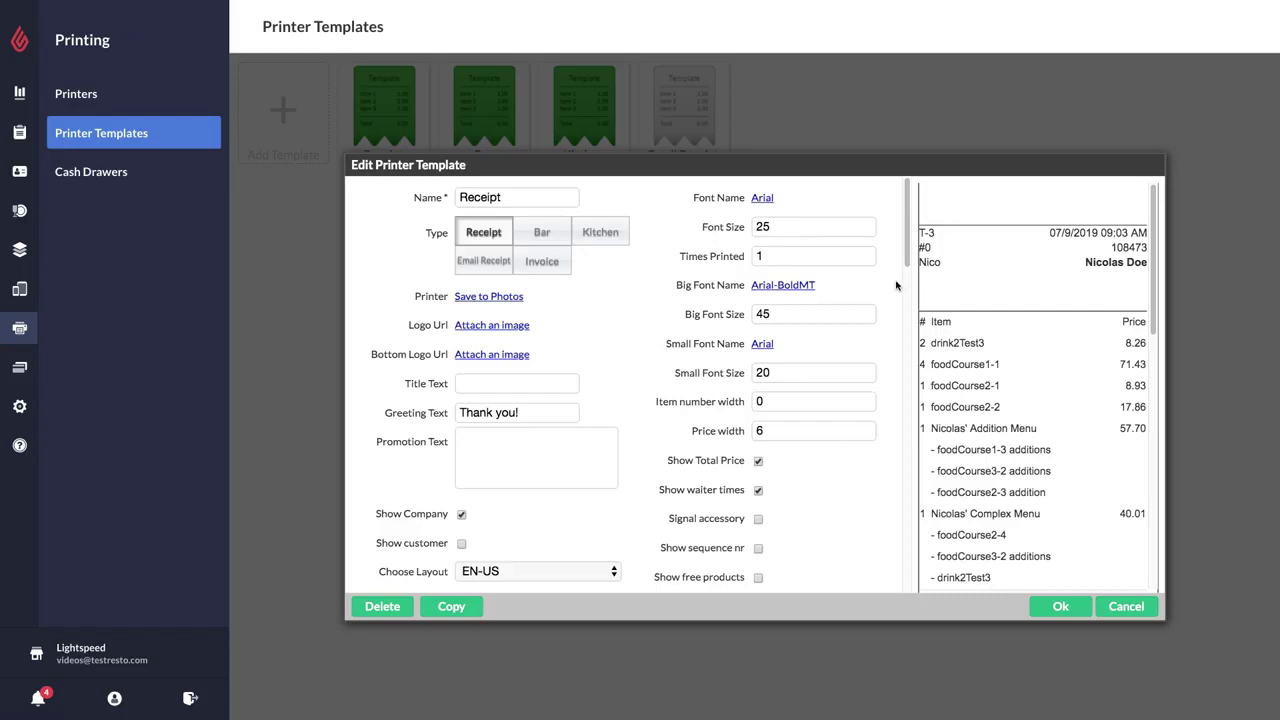
{"action": "left_click_drag", "start_coordinate": [908, 260], "coordinate": [909, 302]}
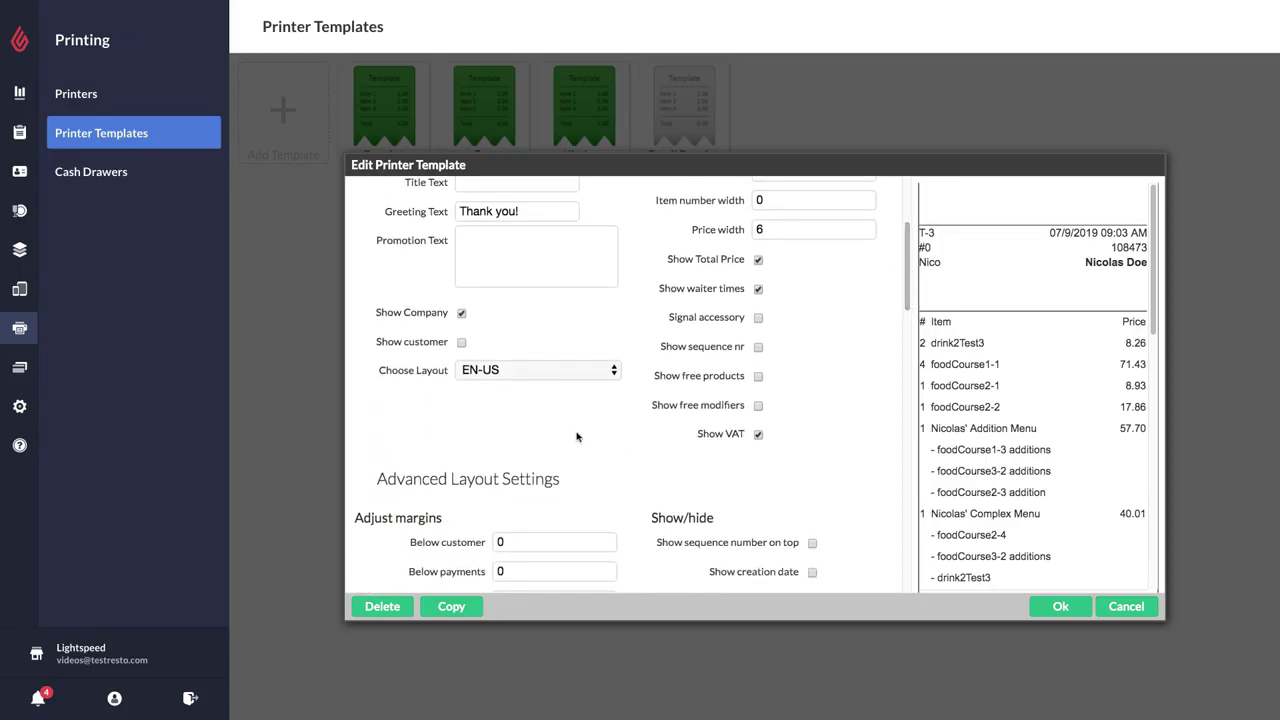
{"action": "left_click", "coordinate": [483, 377]}
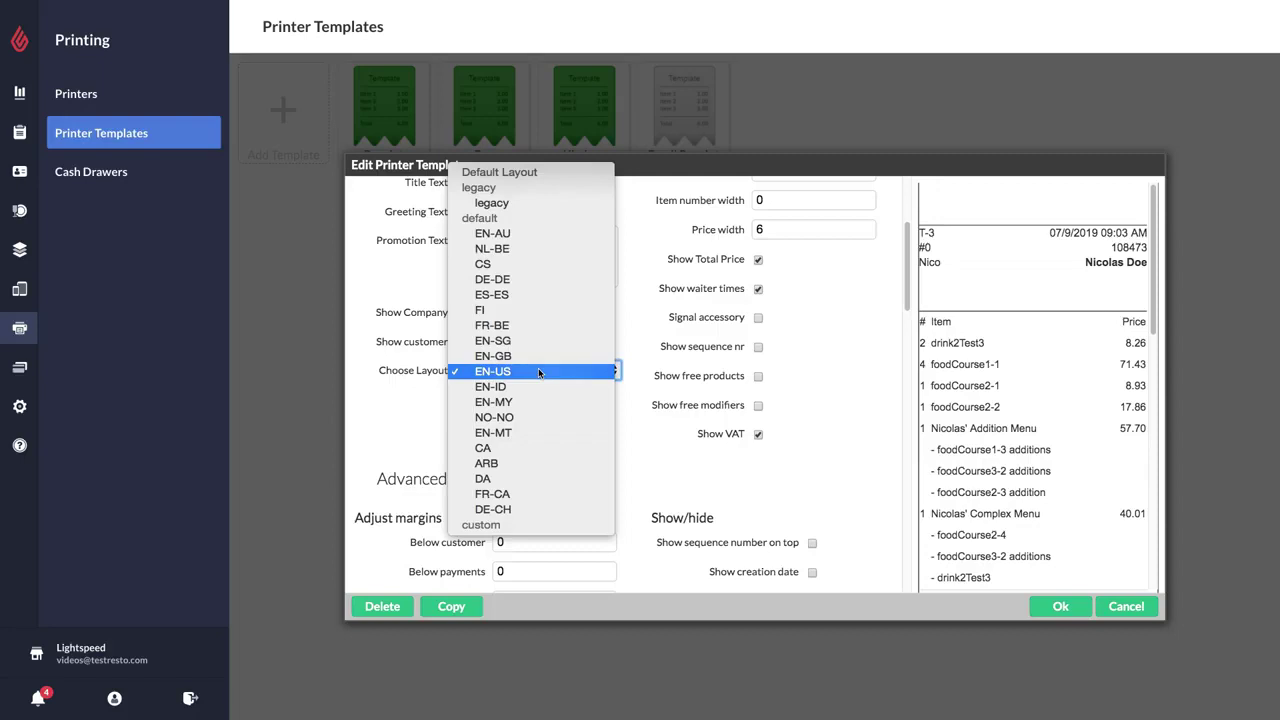
{"action": "left_click", "coordinate": [405, 412]}
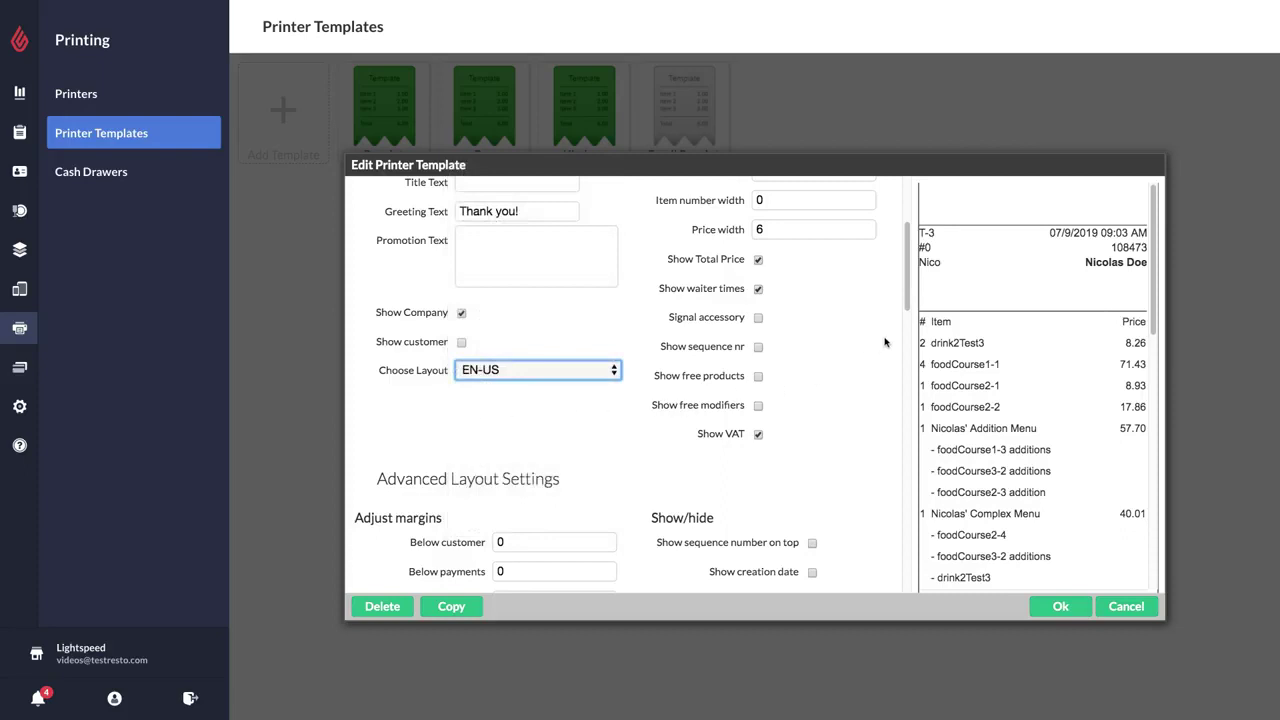
{"action": "scroll", "coordinate": [850, 338], "scroll_direction": "down", "scroll_amount": 5}
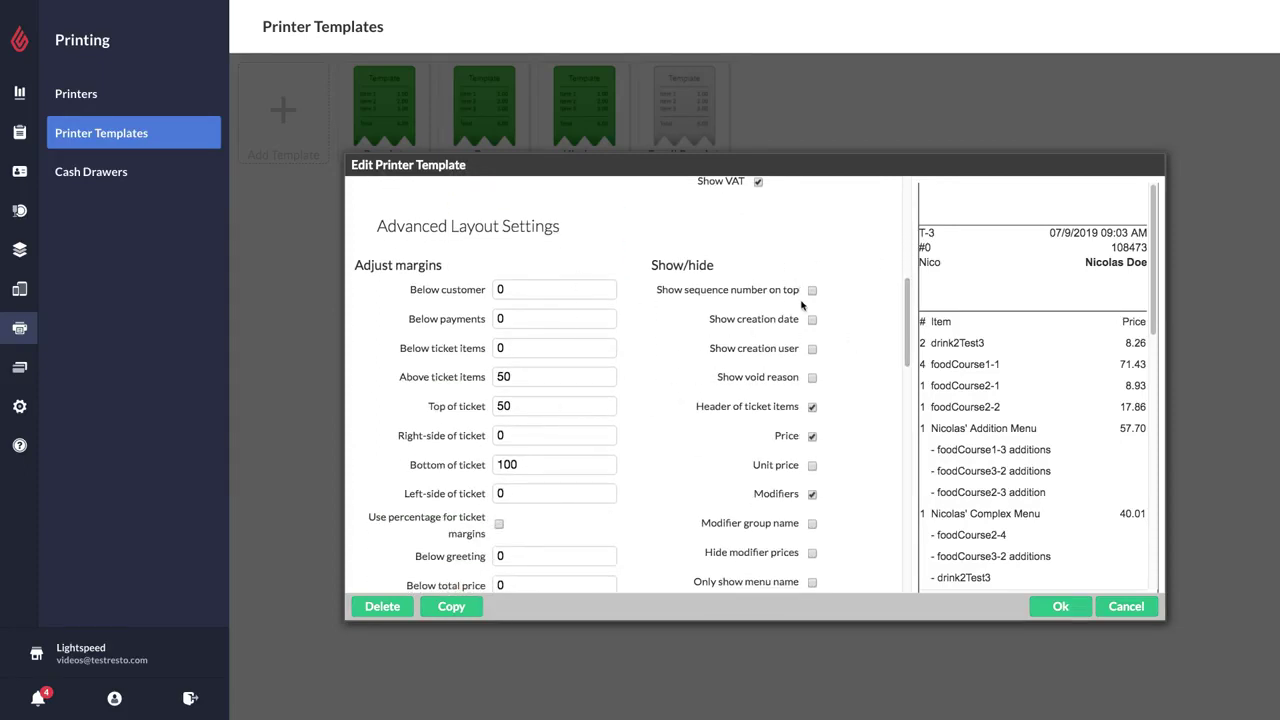
{"action": "left_click_drag", "start_coordinate": [908, 341], "coordinate": [905, 414]}
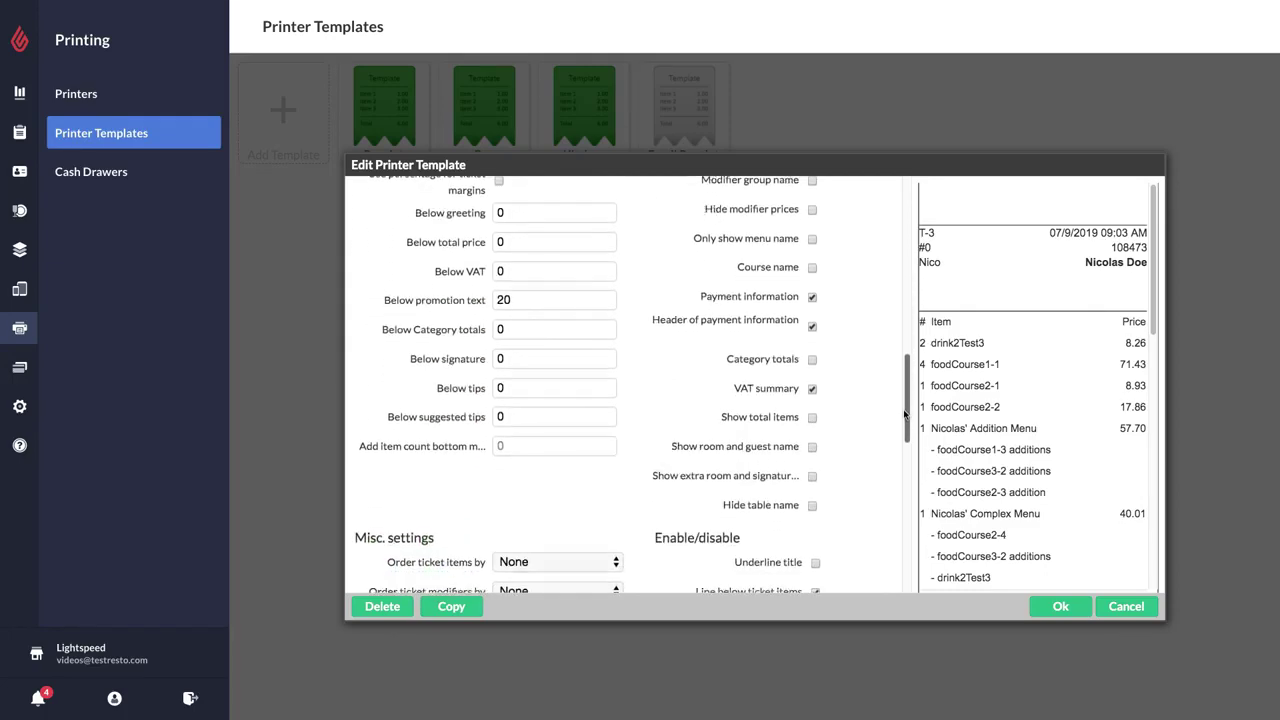
{"action": "scroll", "coordinate": [696, 395], "scroll_direction": "down", "scroll_amount": 6}
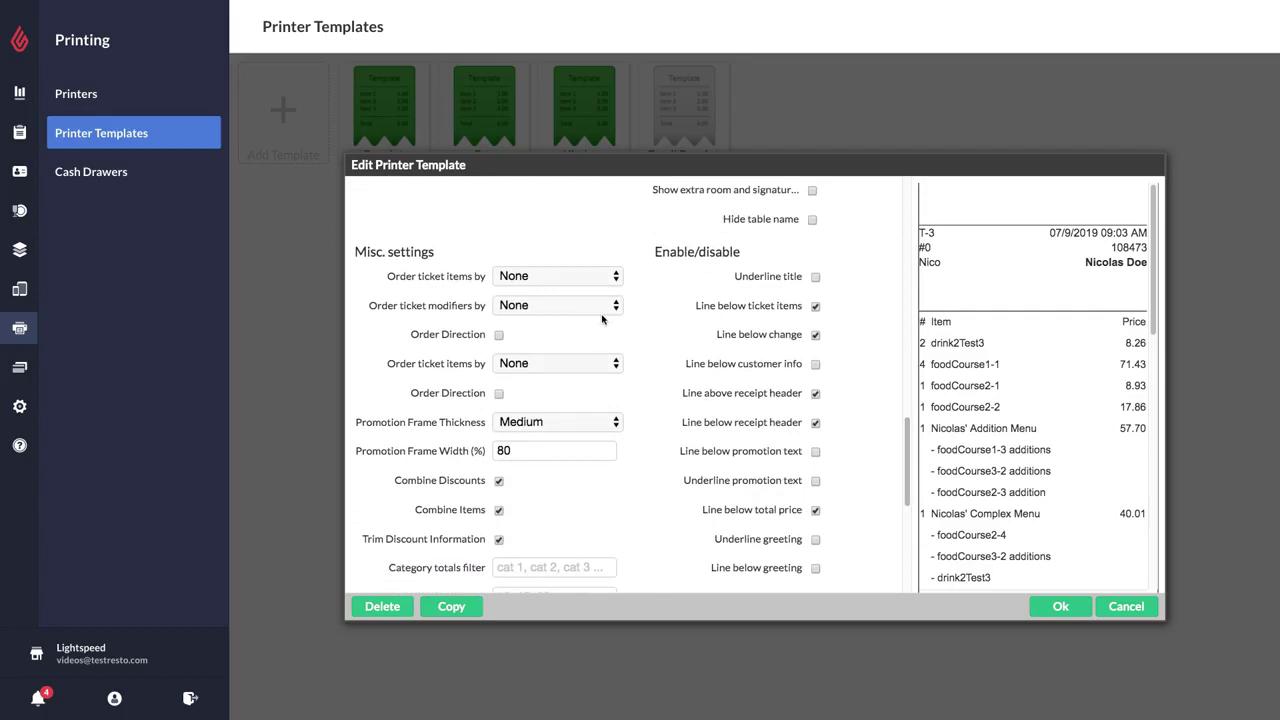
{"action": "left_click", "coordinate": [562, 276]}
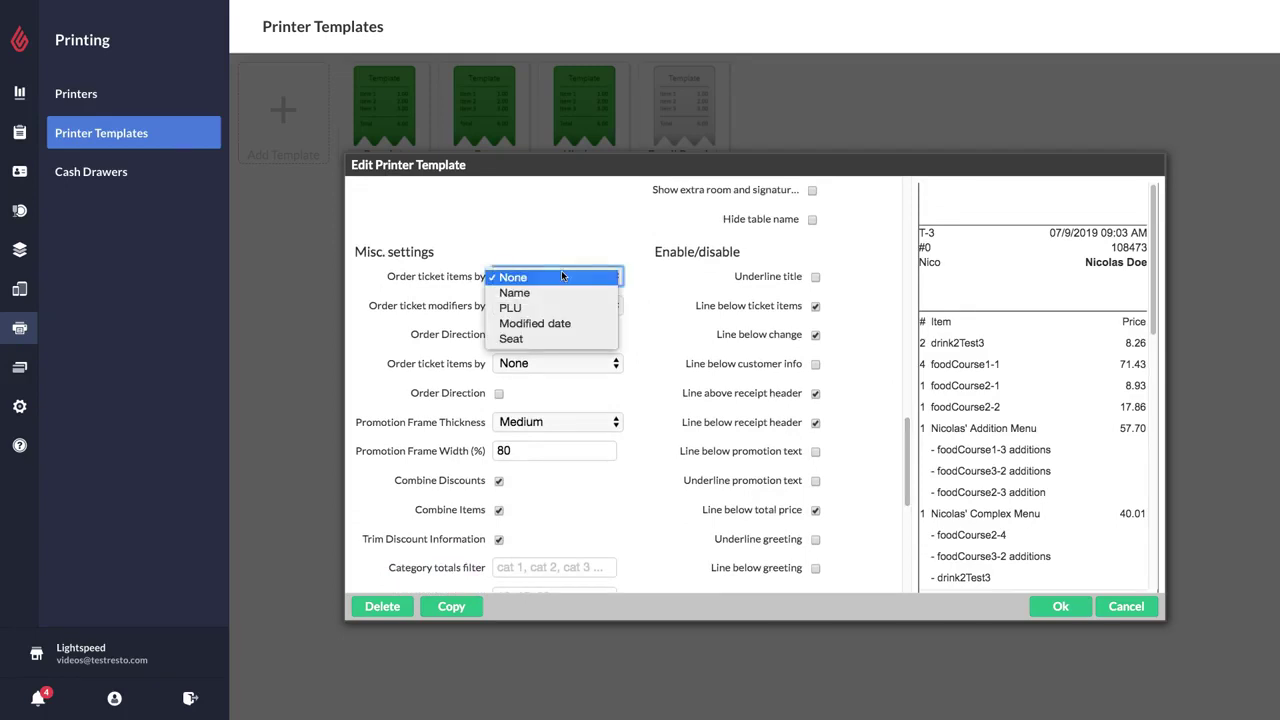
{"action": "left_click", "coordinate": [650, 281]}
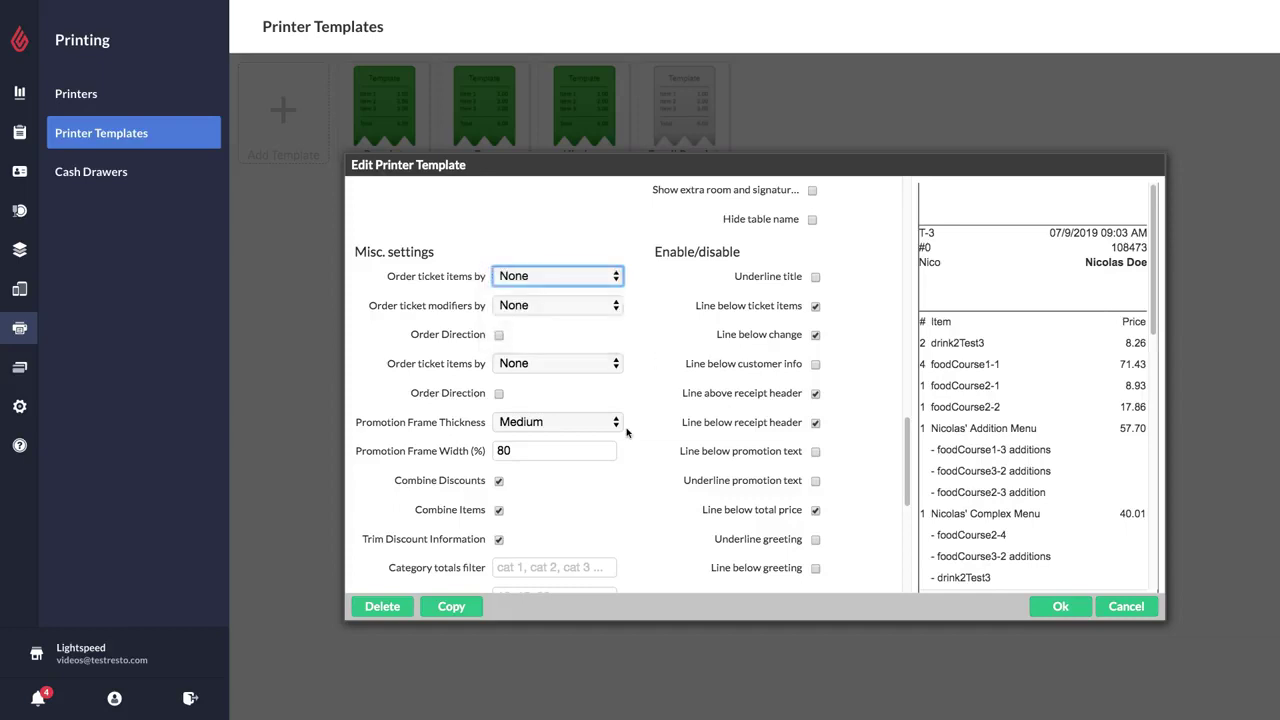
Set the Receipt template's suggested tips to 15, 18, 20
{"action": "scroll", "coordinate": [595, 495], "scroll_direction": "down", "scroll_amount": 1}
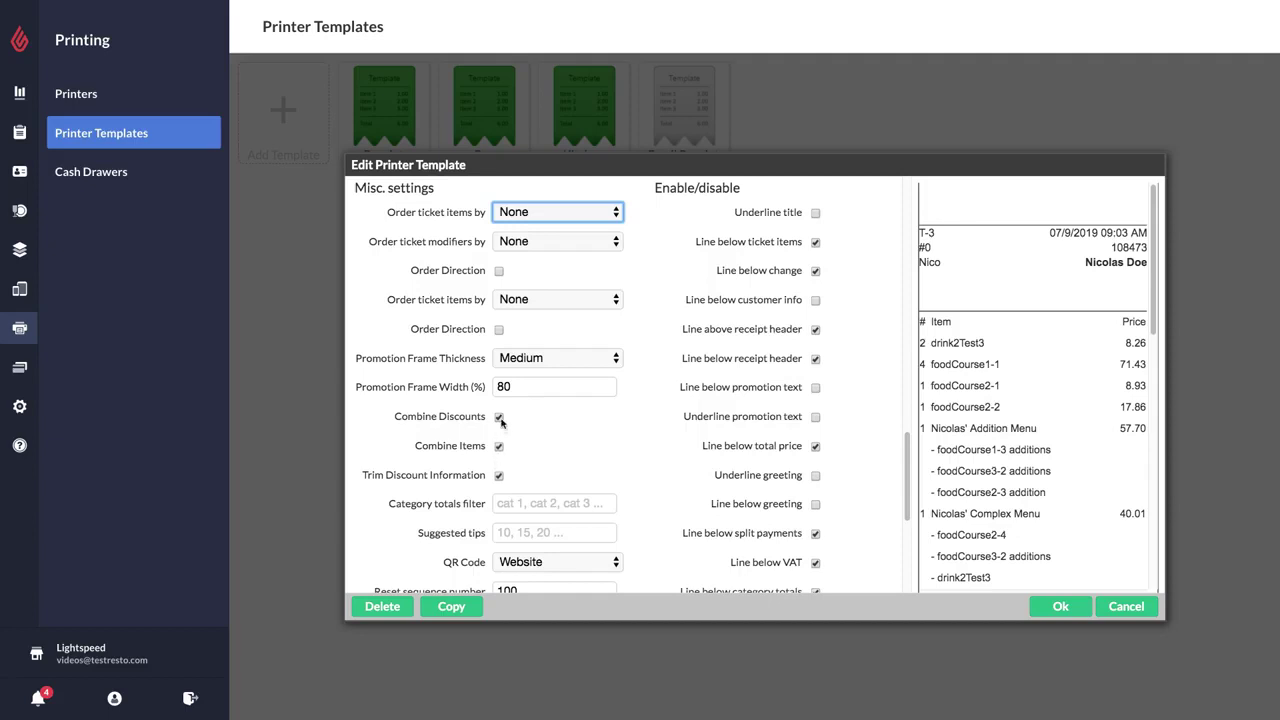
{"action": "left_click", "coordinate": [539, 532]}
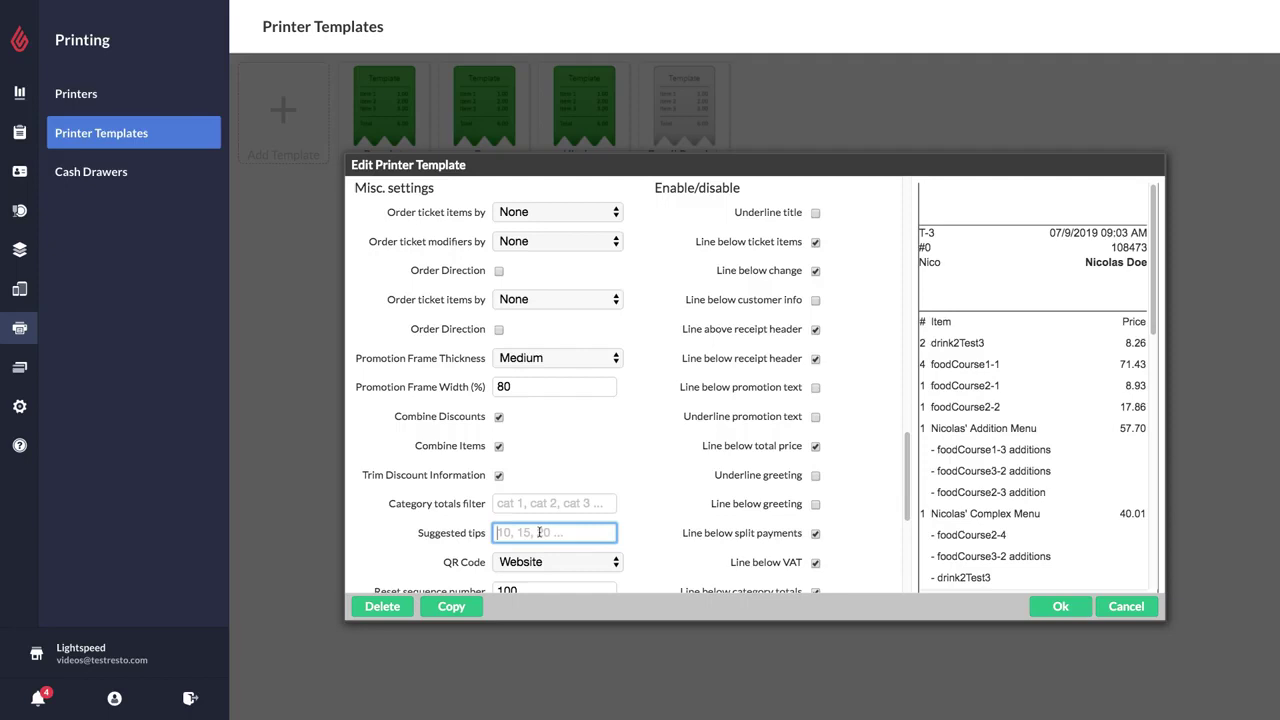
{"action": "type", "text": "15, 18, 20"}
Link the Receipt template to the Receipt 1 printer, rename the template Receipt 1, and save it
{"action": "scroll", "coordinate": [646, 523], "scroll_direction": "down", "scroll_amount": 3}
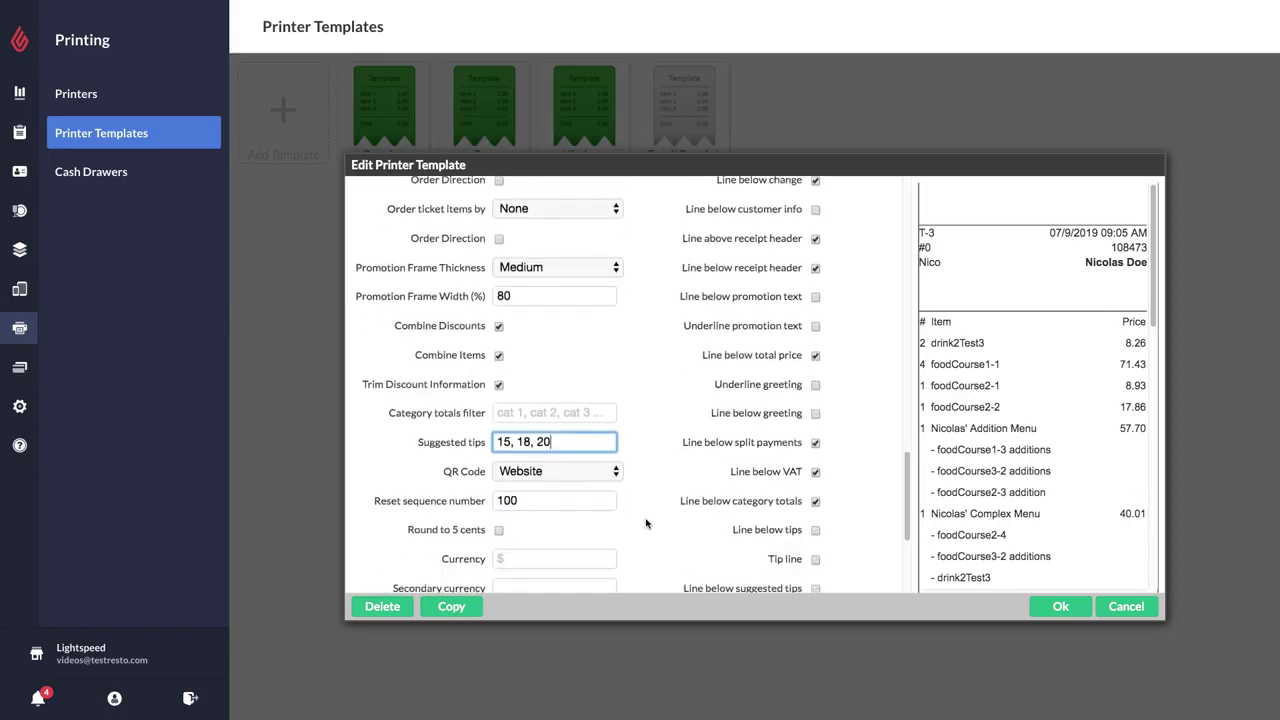
{"action": "scroll", "coordinate": [646, 523], "scroll_direction": "down", "scroll_amount": 2}
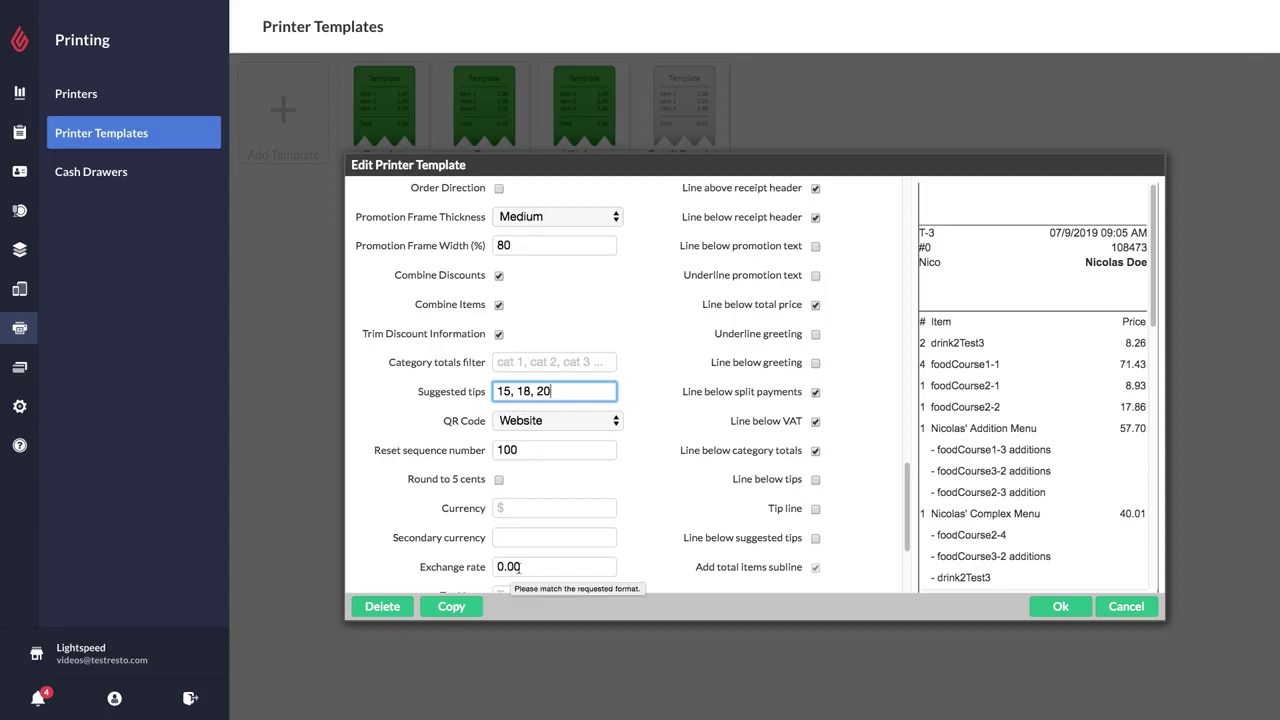
{"action": "scroll", "coordinate": [650, 556], "scroll_direction": "down", "scroll_amount": 2}
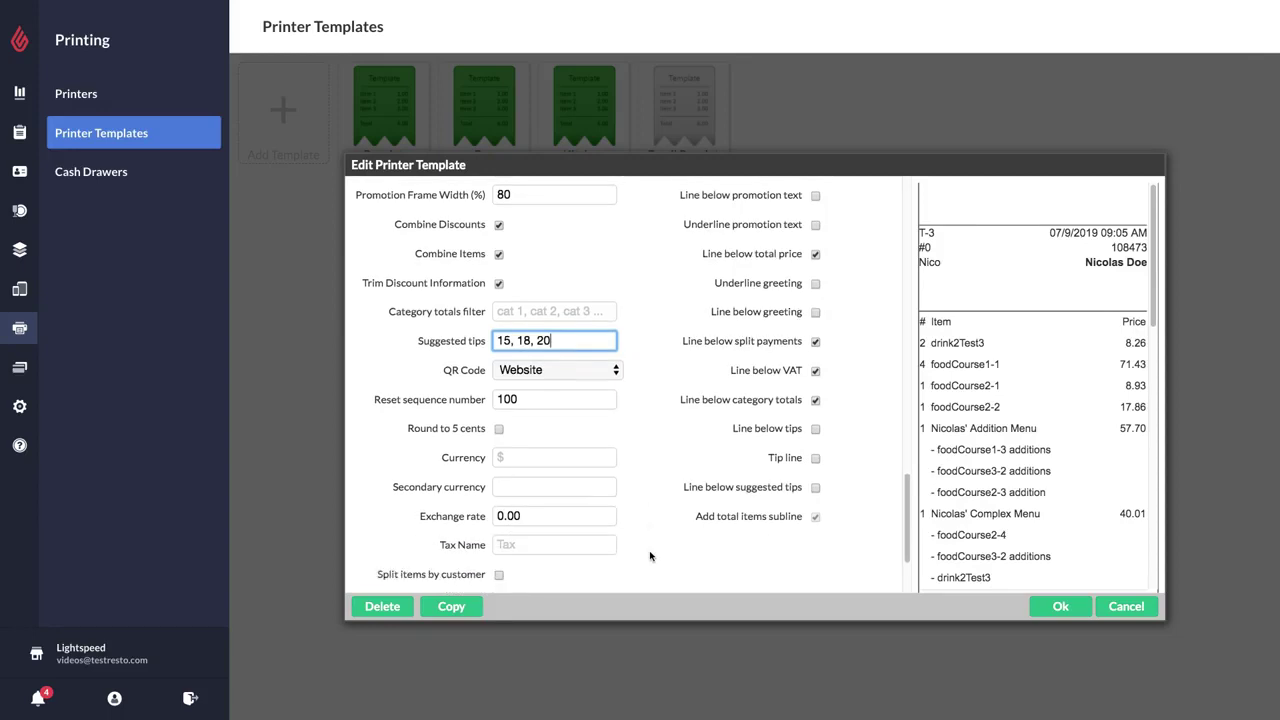
{"action": "scroll", "coordinate": [650, 556], "scroll_direction": "down", "scroll_amount": 1}
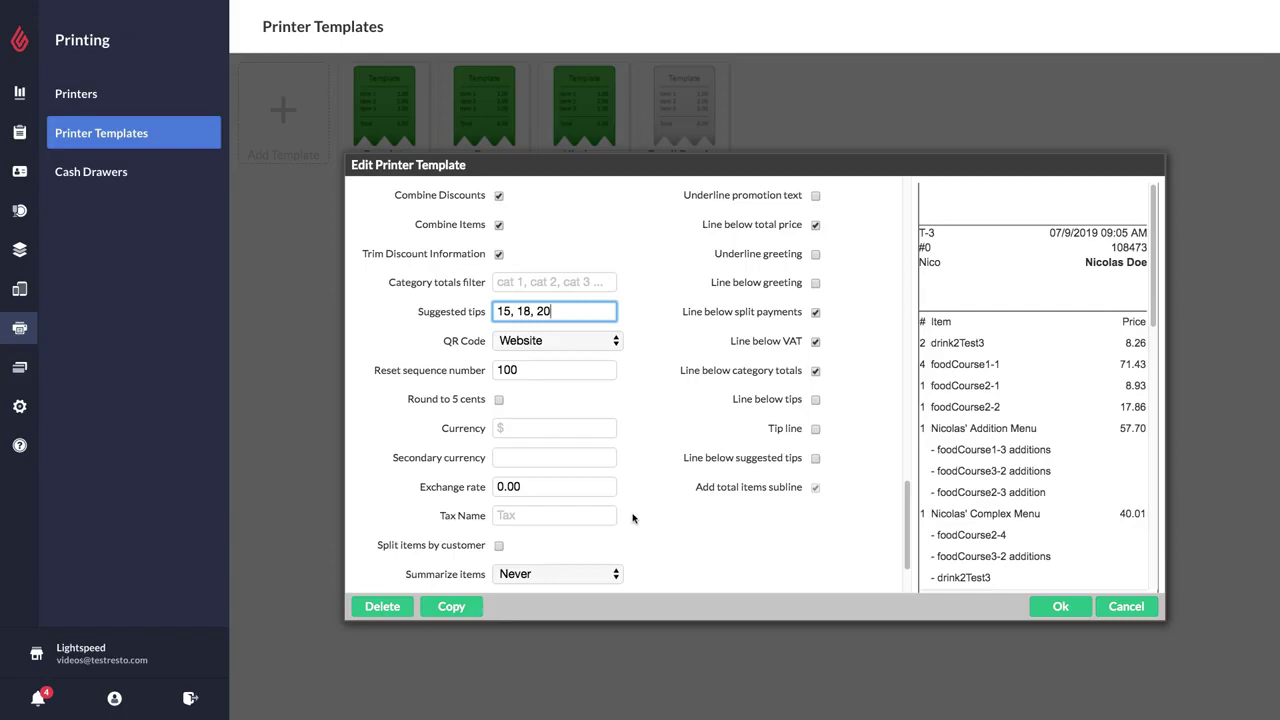
{"action": "scroll", "coordinate": [632, 517], "scroll_direction": "up", "scroll_amount": 10}
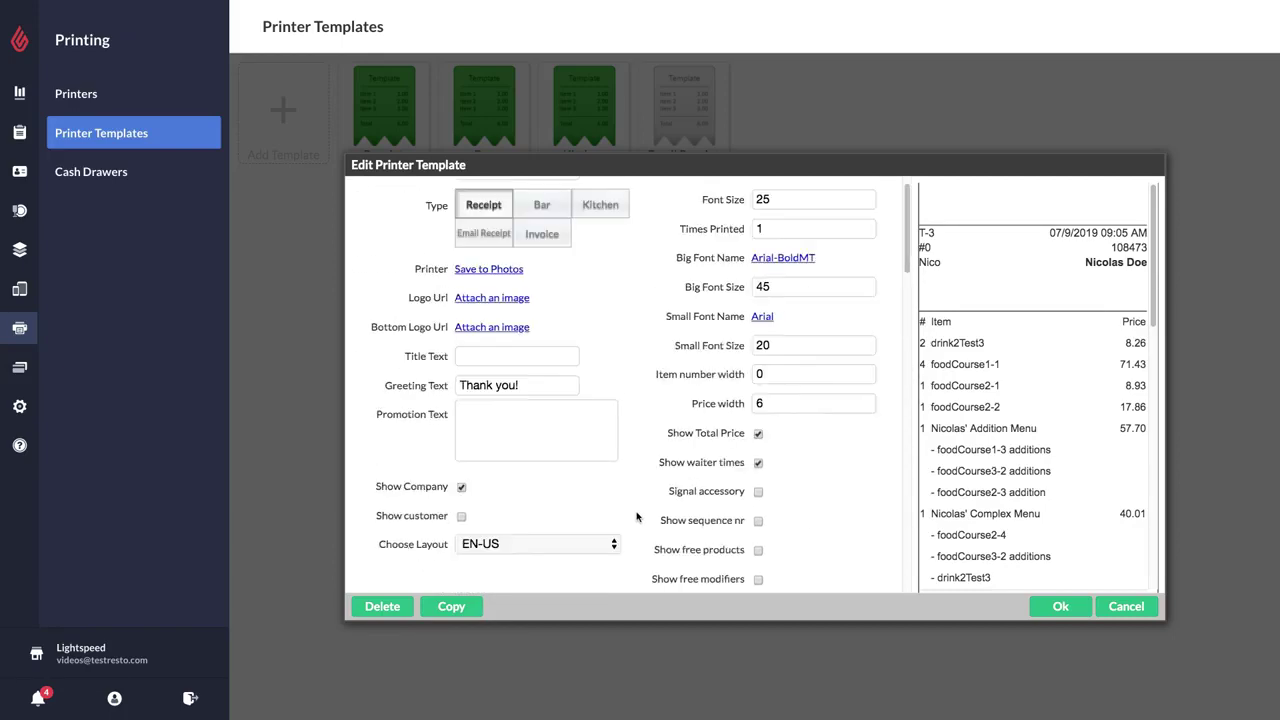
{"action": "scroll", "coordinate": [637, 517], "scroll_direction": "up", "scroll_amount": 1}
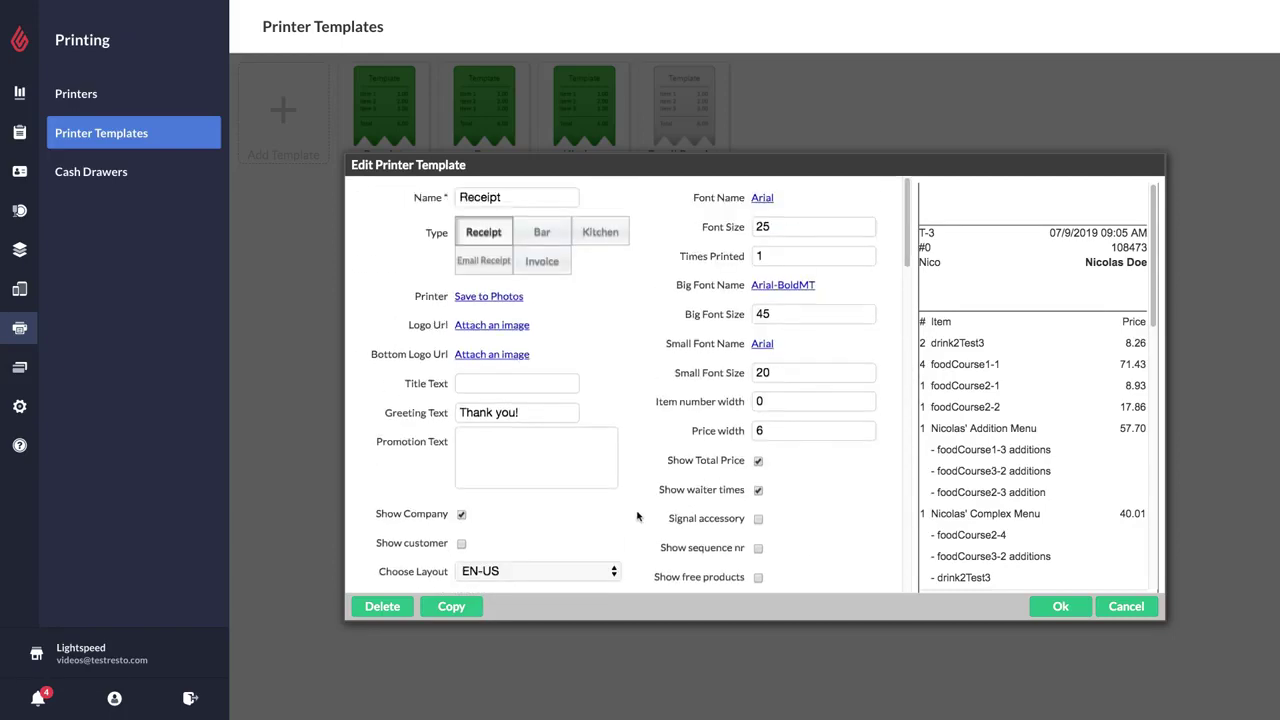
{"action": "left_click", "coordinate": [490, 297]}
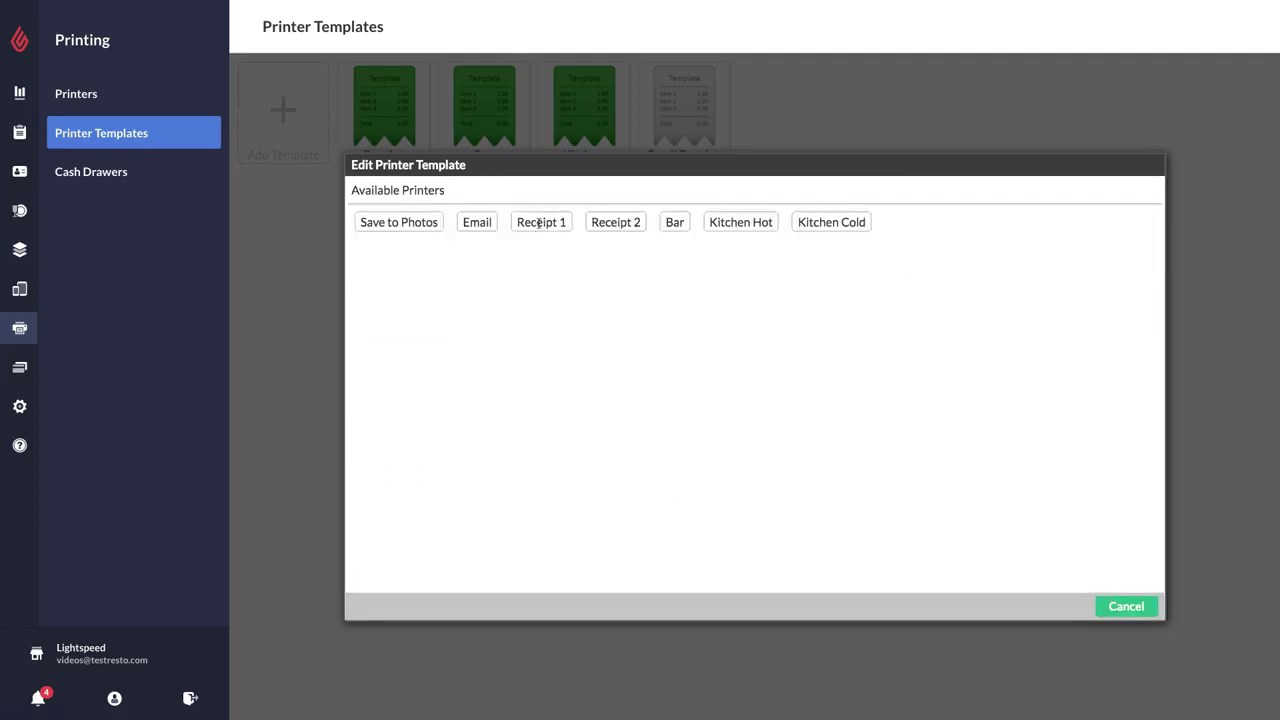
{"action": "left_click", "coordinate": [539, 223]}
{"action": "left_click", "coordinate": [537, 199]}
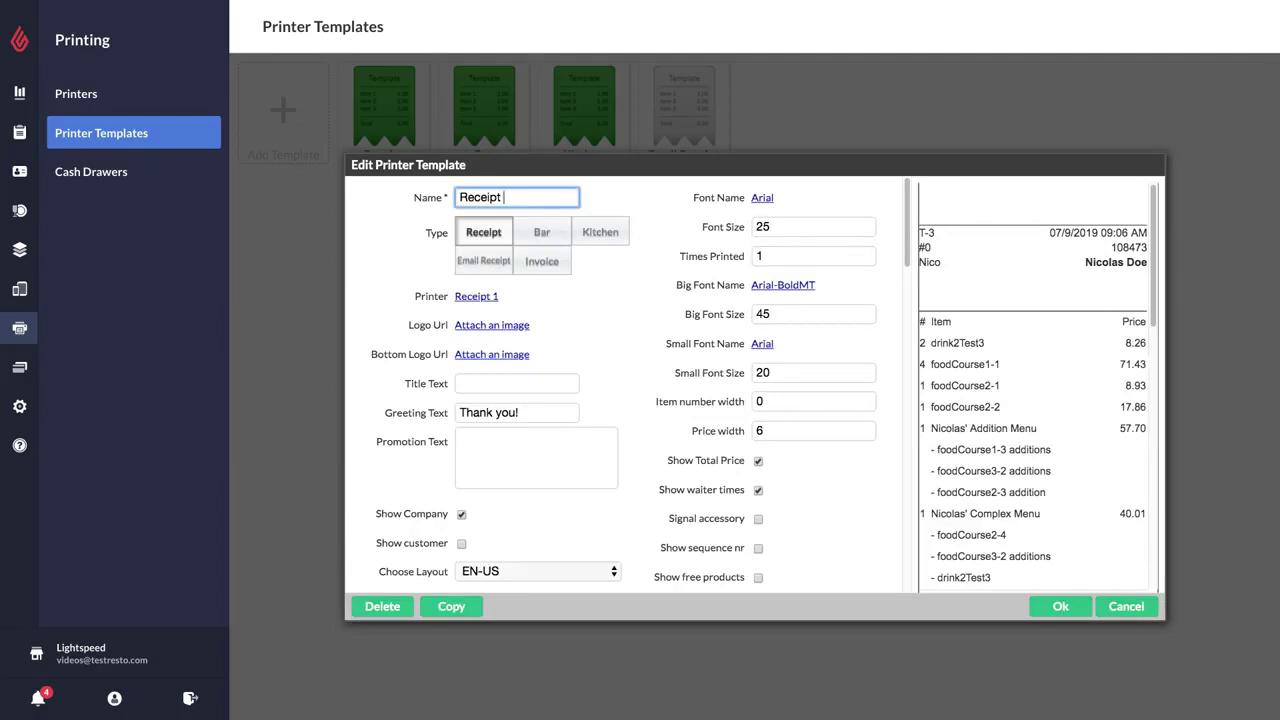
{"action": "type", "text": "1"}
{"action": "left_click", "coordinate": [1058, 608]}
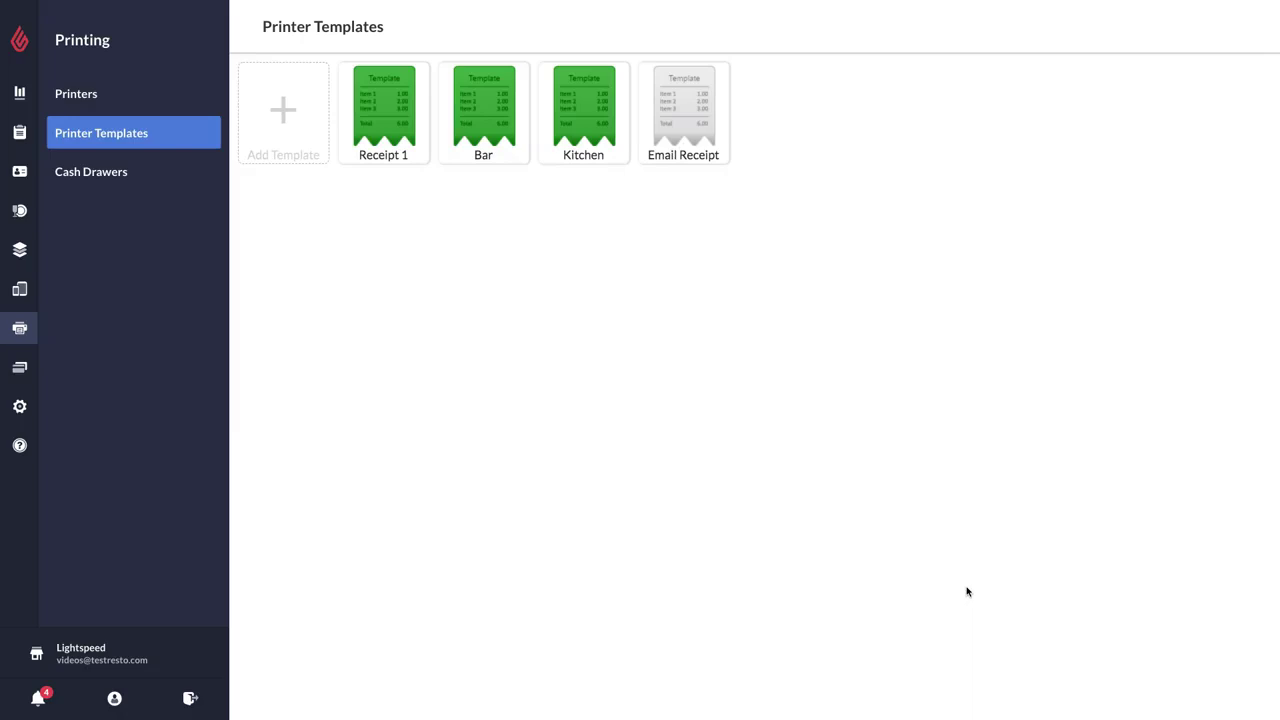
Duplicate the Receipt 1 template and rename the copy Receipt 2
{"action": "left_click", "coordinate": [405, 161]}
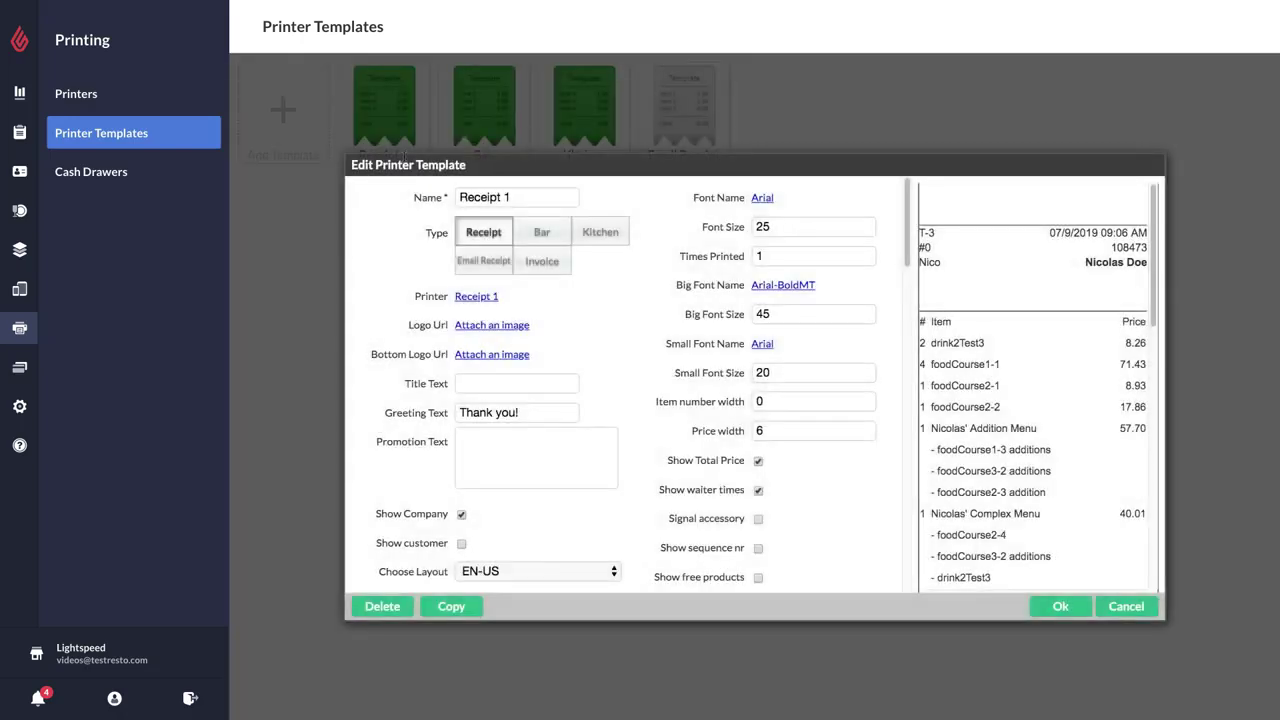
{"action": "left_click", "coordinate": [455, 610]}
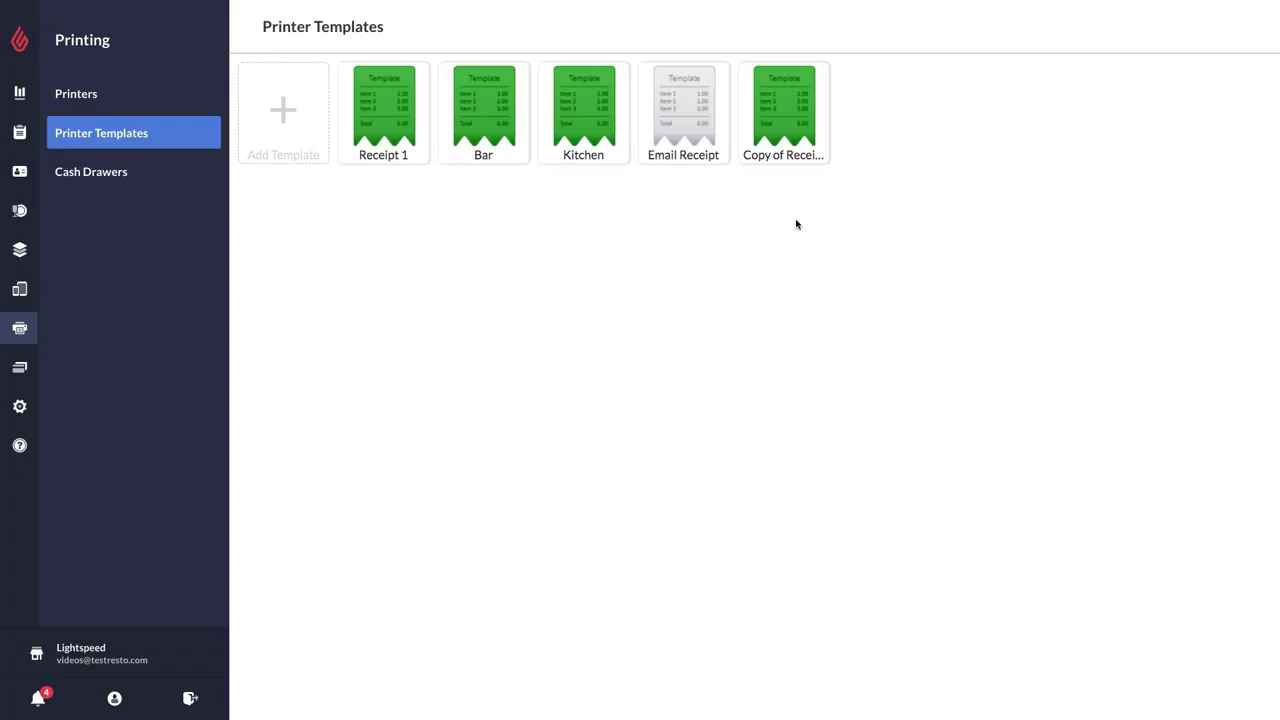
{"action": "left_click", "coordinate": [790, 165]}
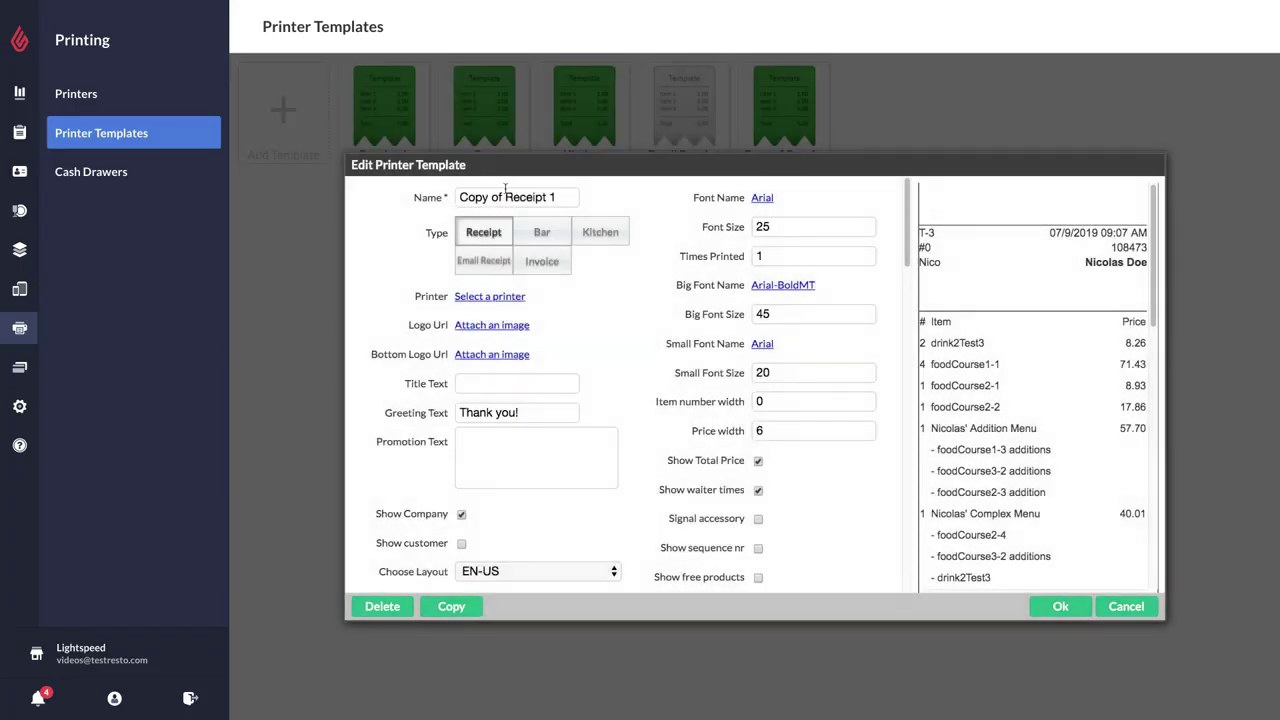
{"action": "double_click", "coordinate": [473, 197]}
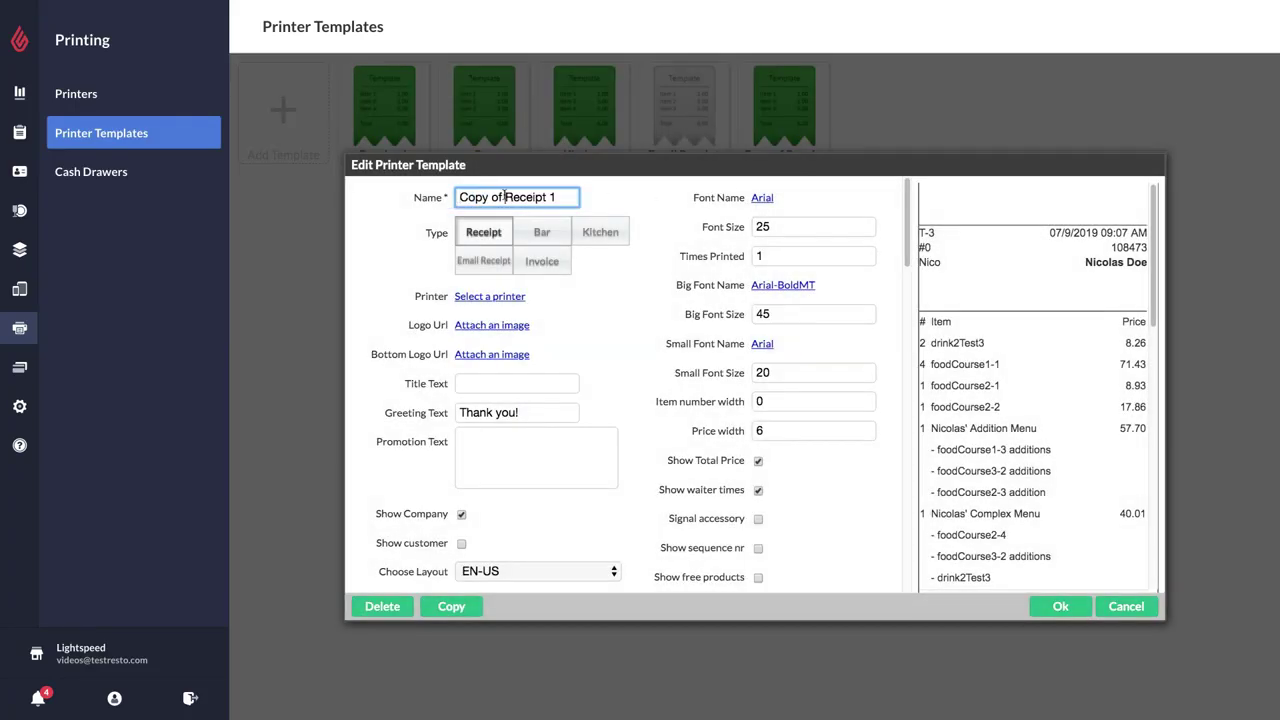
{"action": "triple_click", "coordinate": [461, 197]}
{"action": "key", "text": "BackSpace"}
{"action": "key", "text": "BackSpace"}
{"action": "type", "text": "2"}
Link the Receipt 2 template to the Receipt 2 printer and save it
{"action": "left_click", "coordinate": [487, 298]}
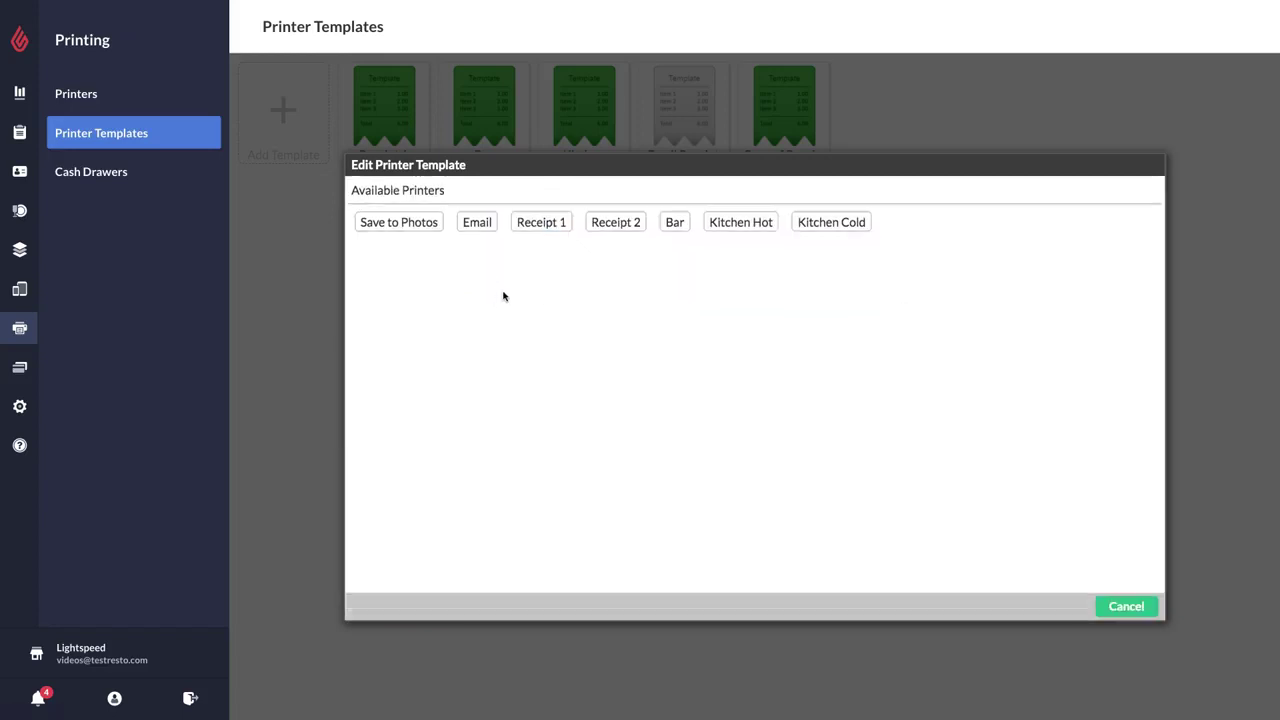
{"action": "left_click", "coordinate": [620, 224]}
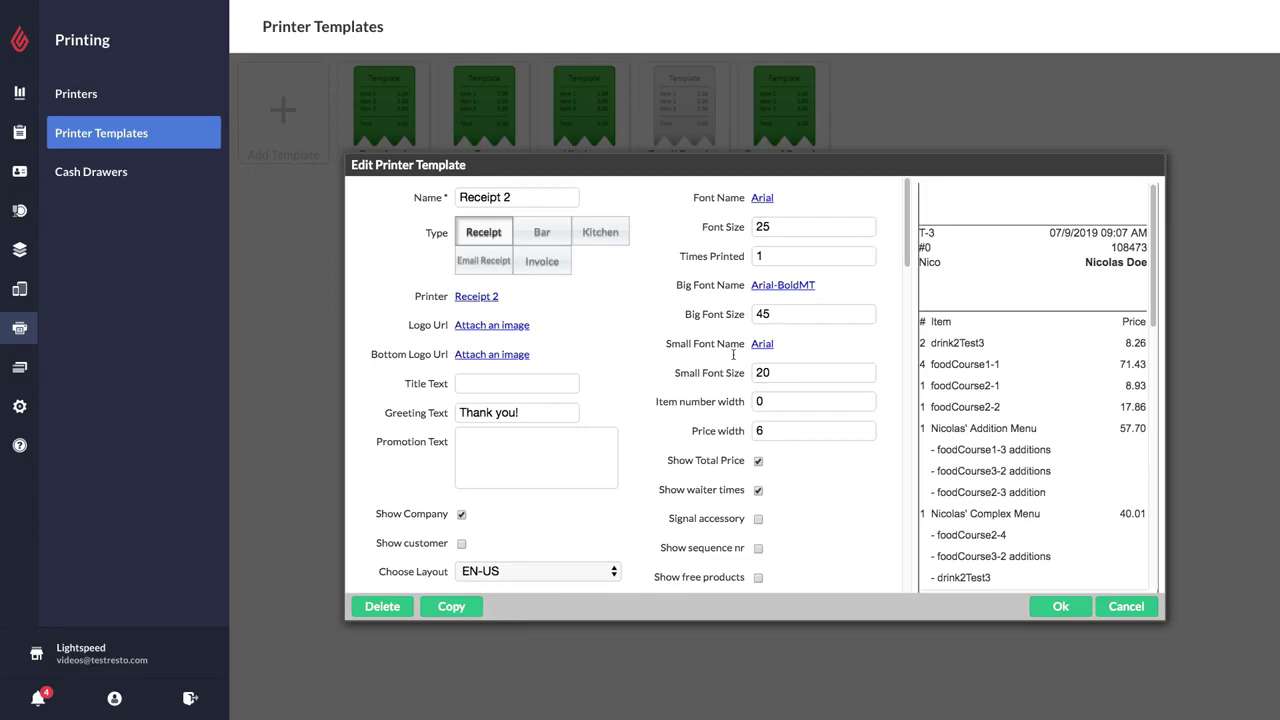
{"action": "left_click", "coordinate": [1060, 607]}
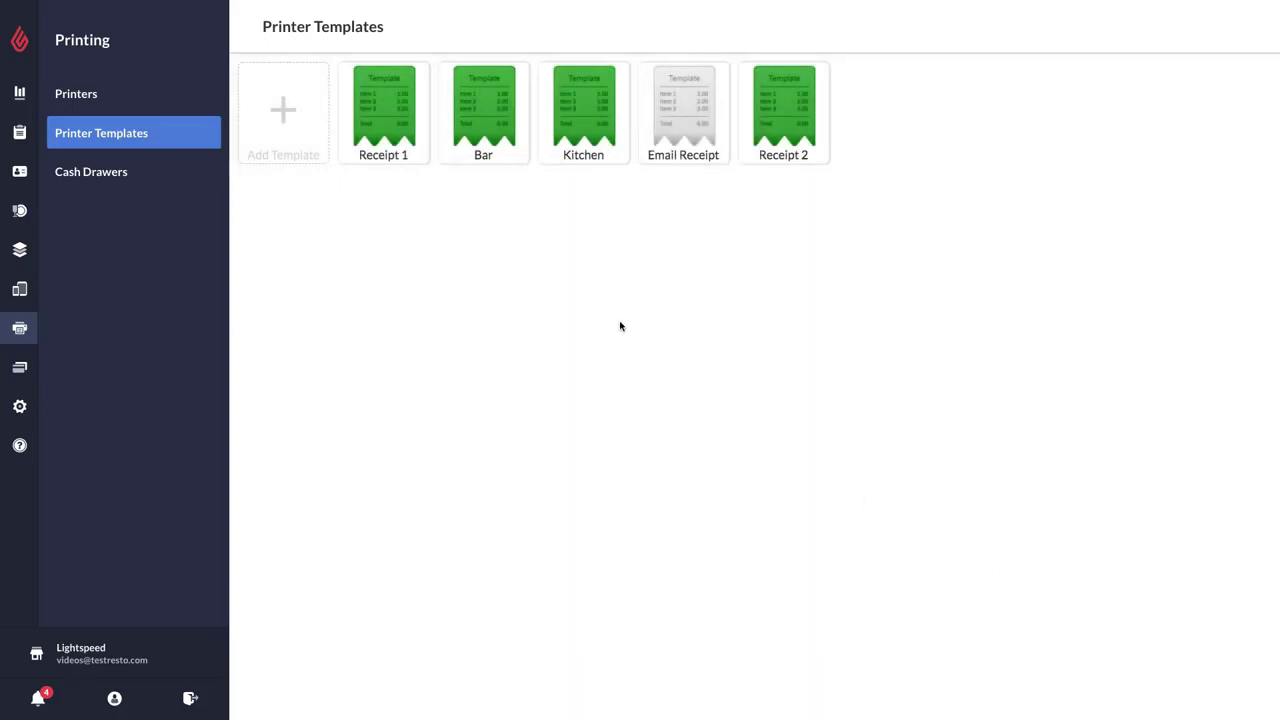
Link the Bar template to the Bar printer
{"action": "left_click", "coordinate": [507, 162]}
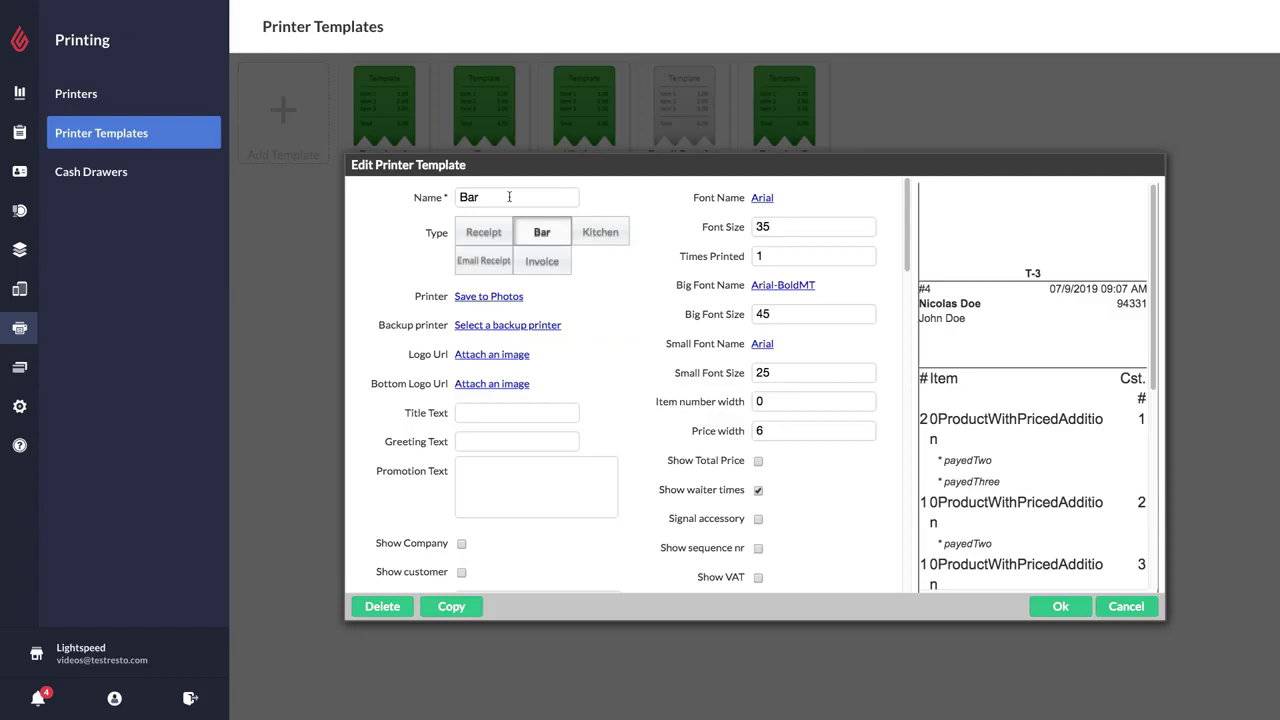
{"action": "left_click", "coordinate": [496, 298]}
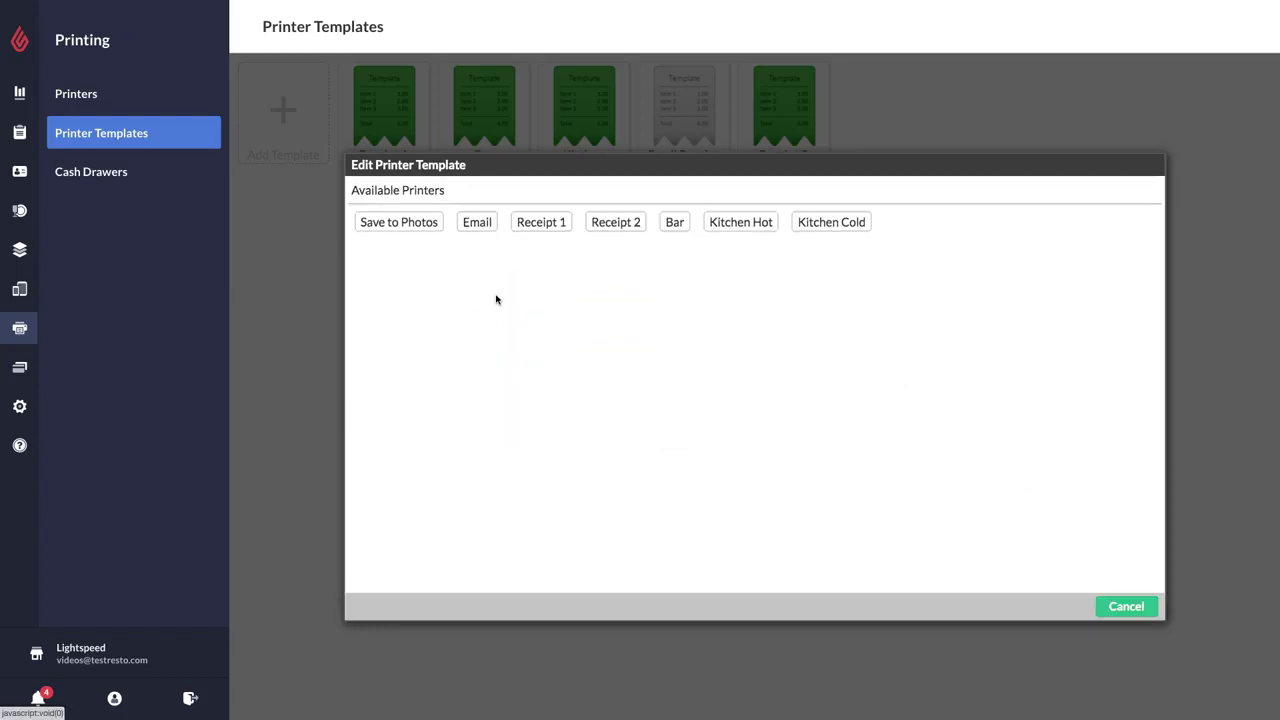
{"action": "left_click", "coordinate": [675, 222]}
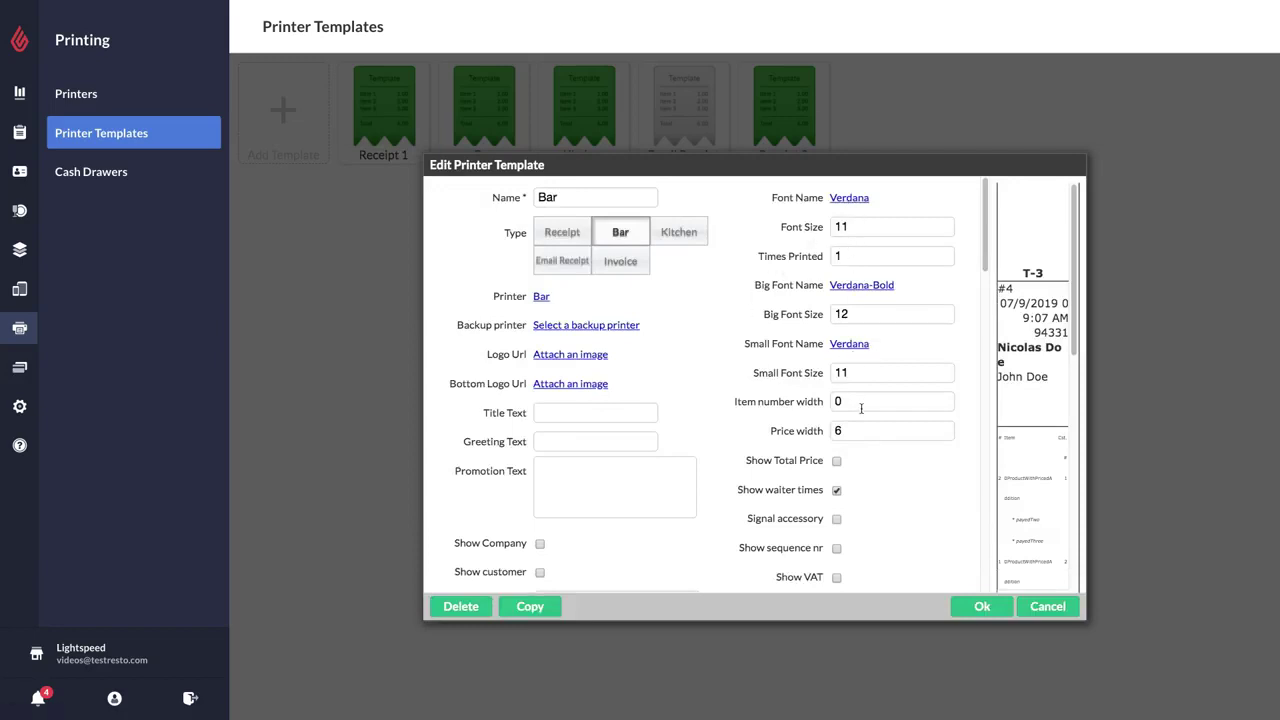
Assign the NA Beverages, Beer, White Wine, Red Wine, Rosé and Spa... and Coffees categories to the Bar template and save it
{"action": "scroll", "coordinate": [860, 408], "scroll_direction": "down", "scroll_amount": 10}
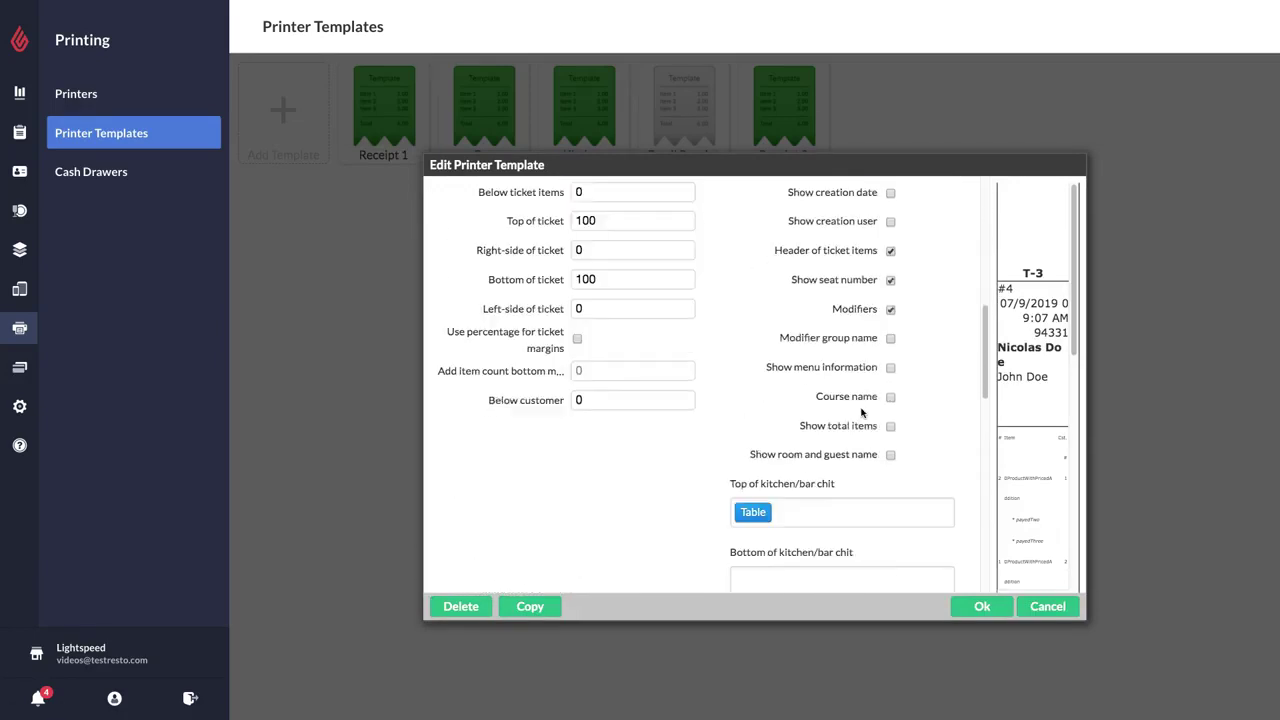
{"action": "scroll", "coordinate": [861, 411], "scroll_direction": "down", "scroll_amount": 10}
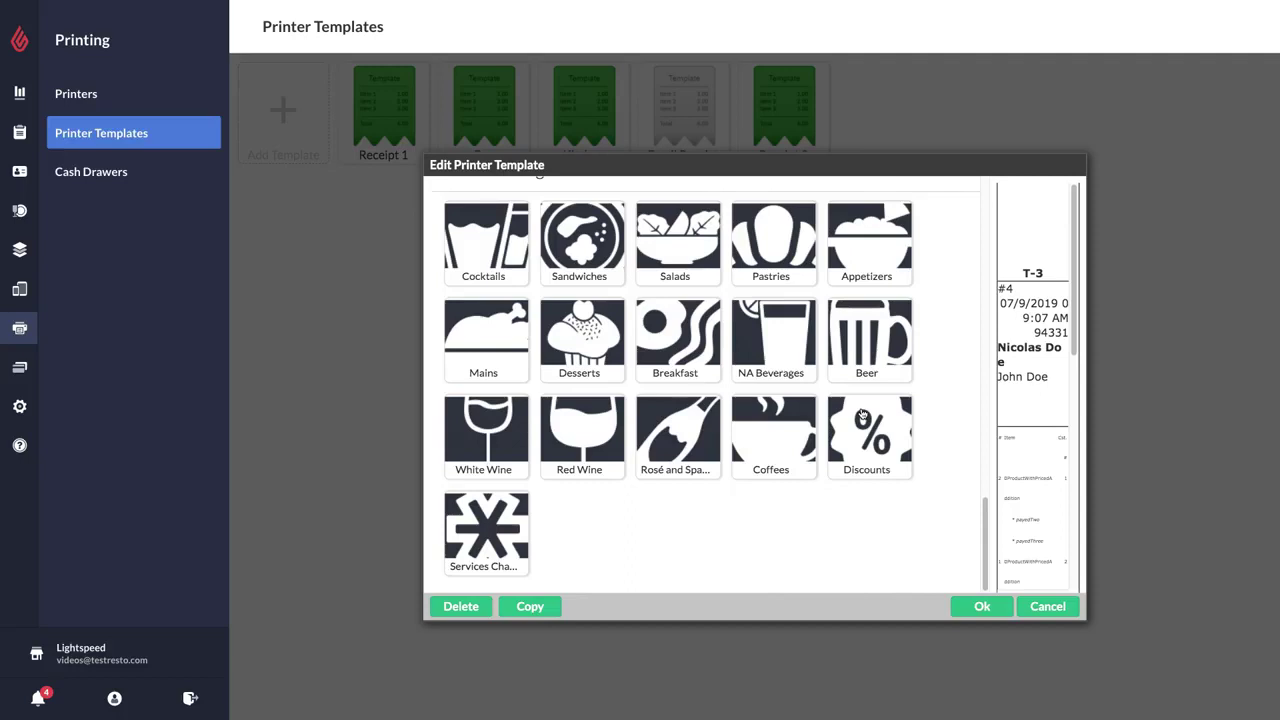
{"action": "left_click", "coordinate": [780, 348]}
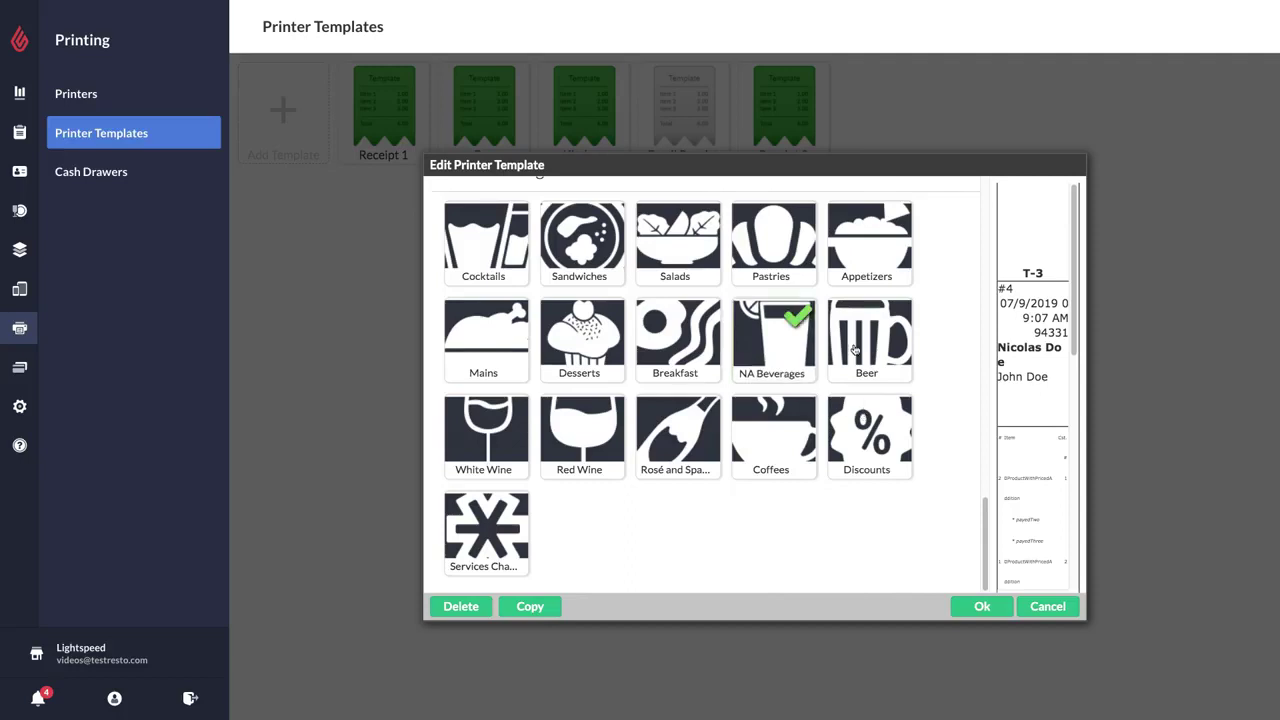
{"action": "left_click", "coordinate": [852, 350]}
{"action": "left_click", "coordinate": [501, 430]}
{"action": "left_click", "coordinate": [556, 431]}
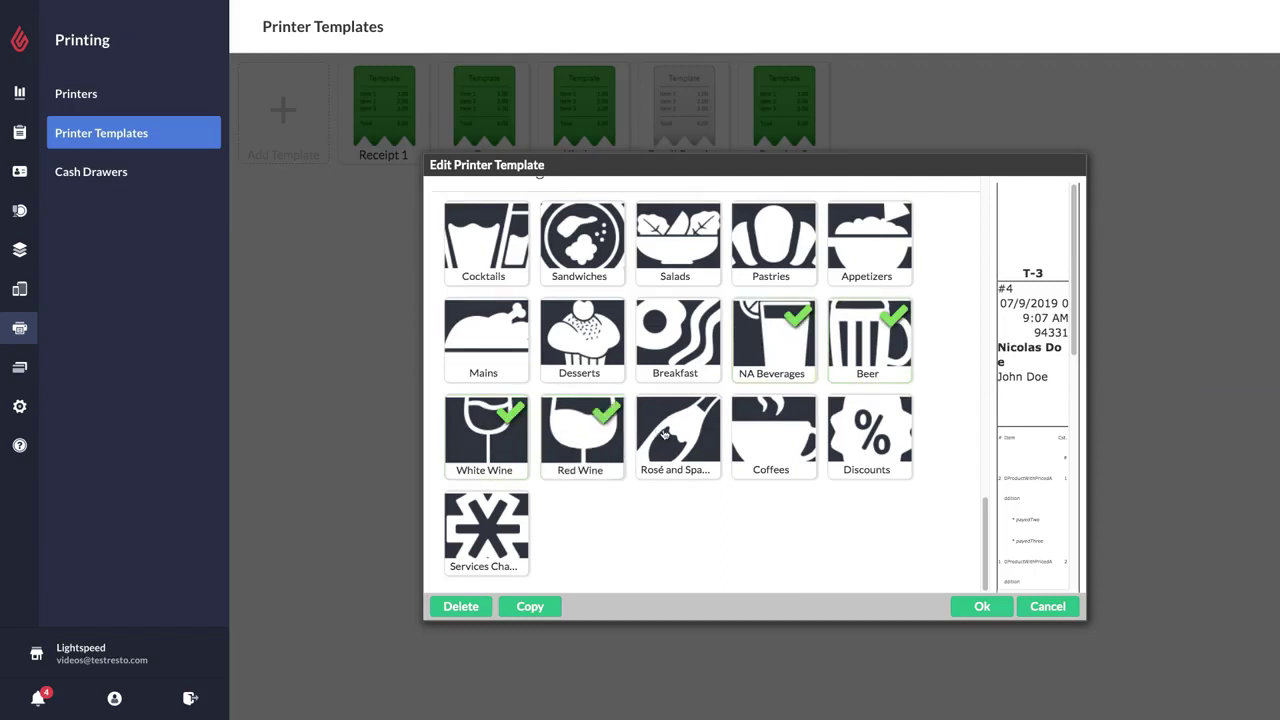
{"action": "left_click", "coordinate": [668, 434]}
{"action": "left_click", "coordinate": [766, 442]}
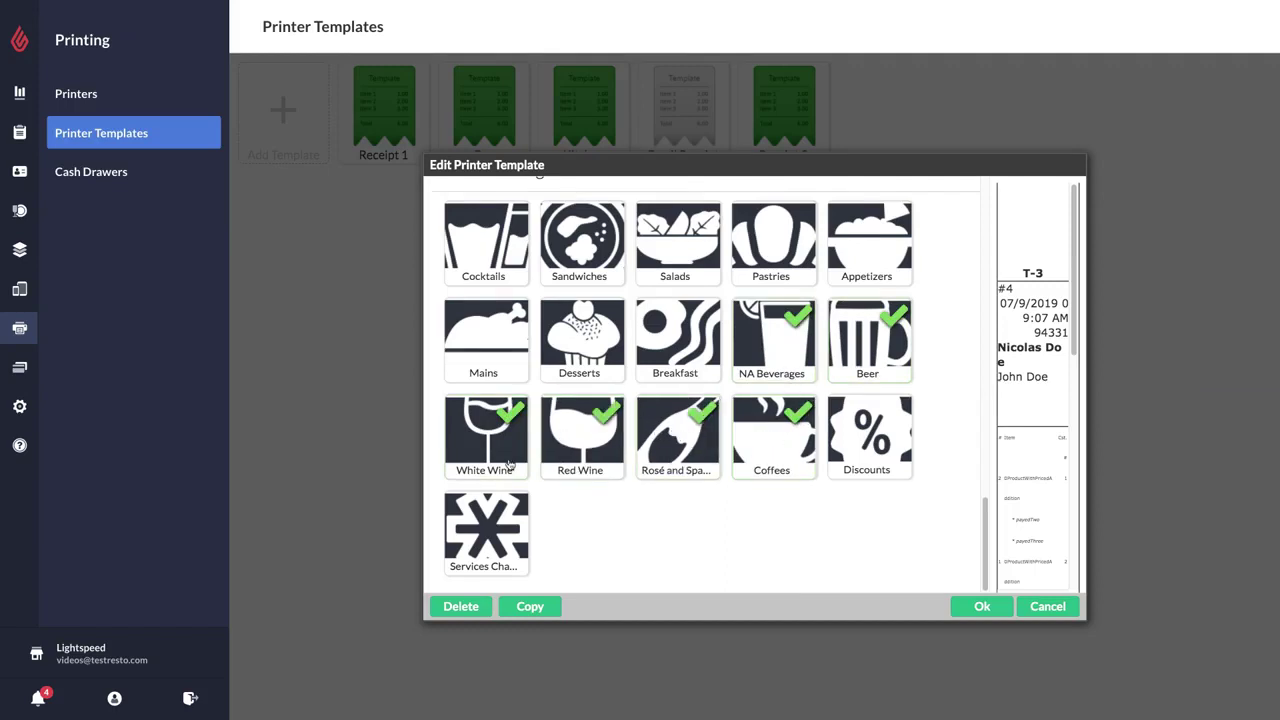
{"action": "left_click", "coordinate": [981, 607]}
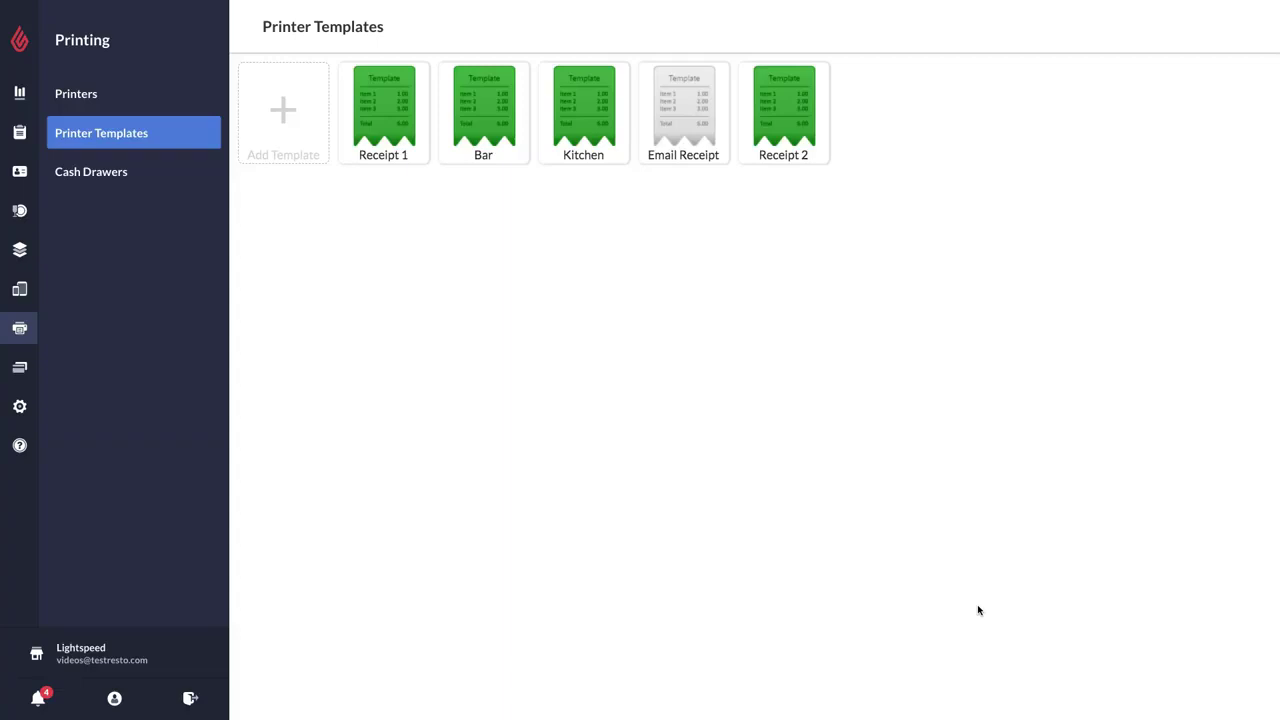
Rename the Kitchen template Kitchen Hot and link it to the Kitchen Hot printer
{"action": "left_click", "coordinate": [578, 150]}
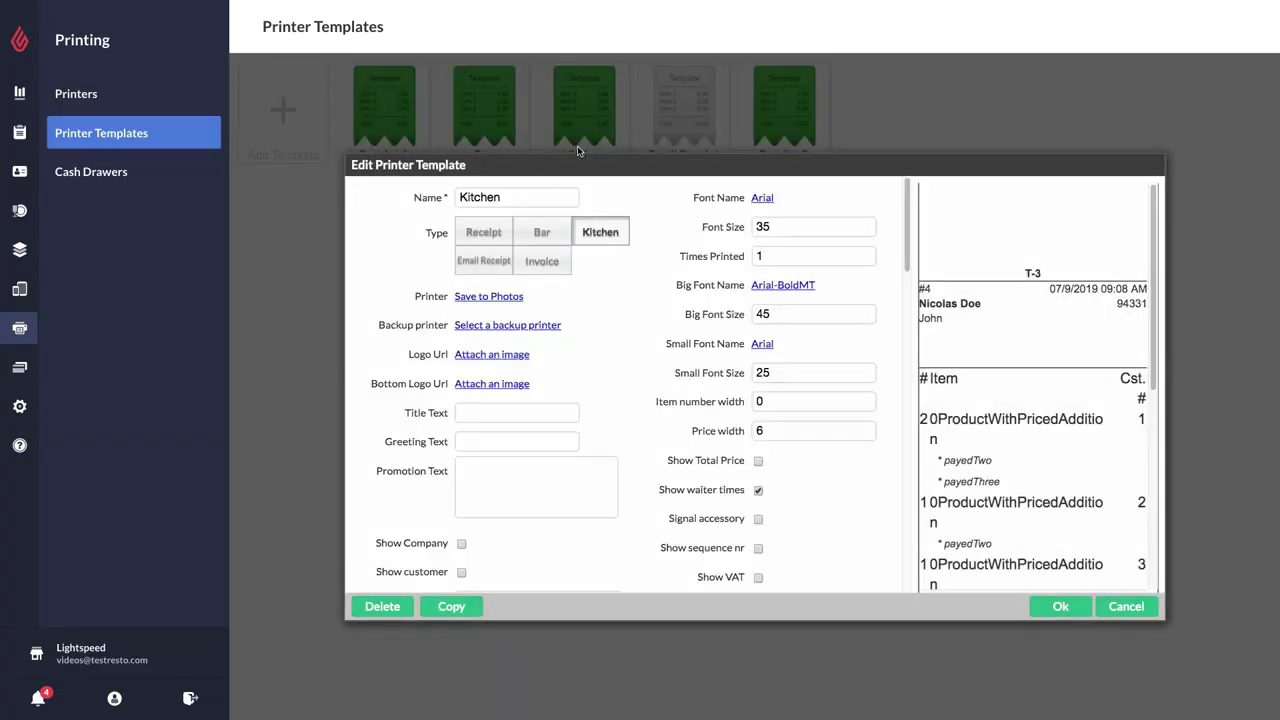
{"action": "left_click", "coordinate": [545, 195]}
{"action": "type", "text": "Hot"}
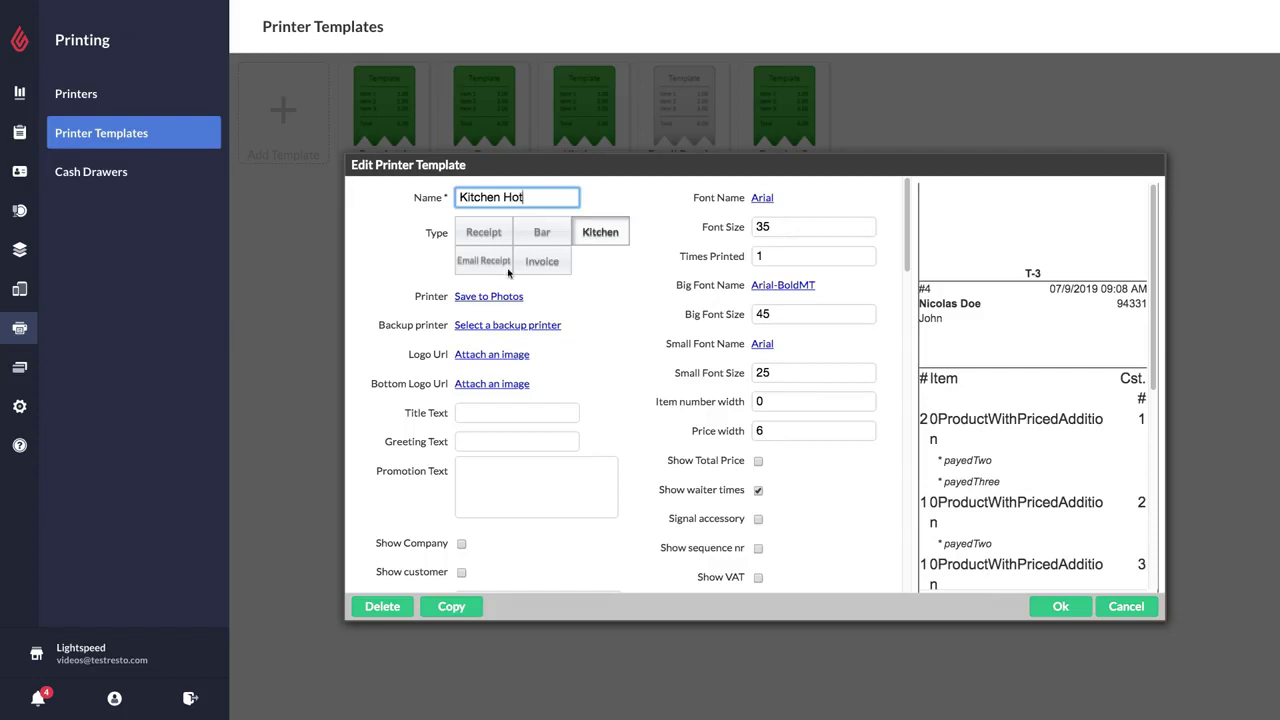
{"action": "left_click", "coordinate": [488, 298]}
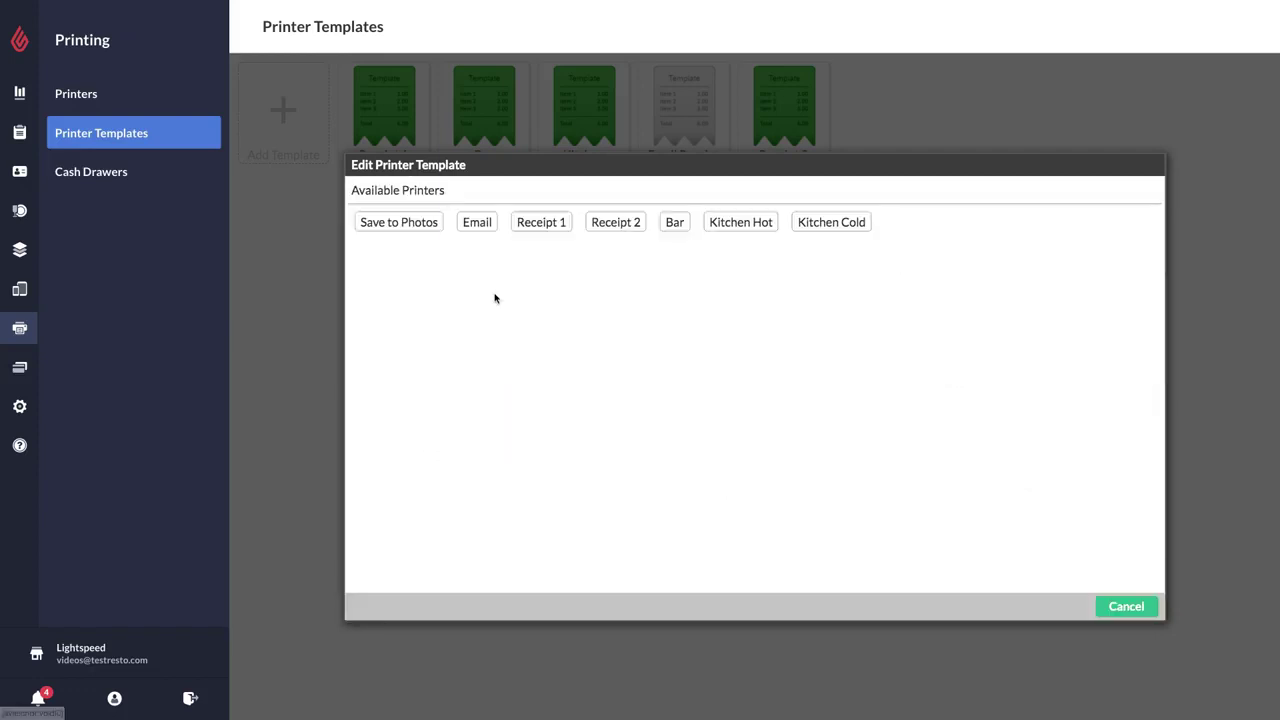
{"action": "left_click", "coordinate": [745, 224]}
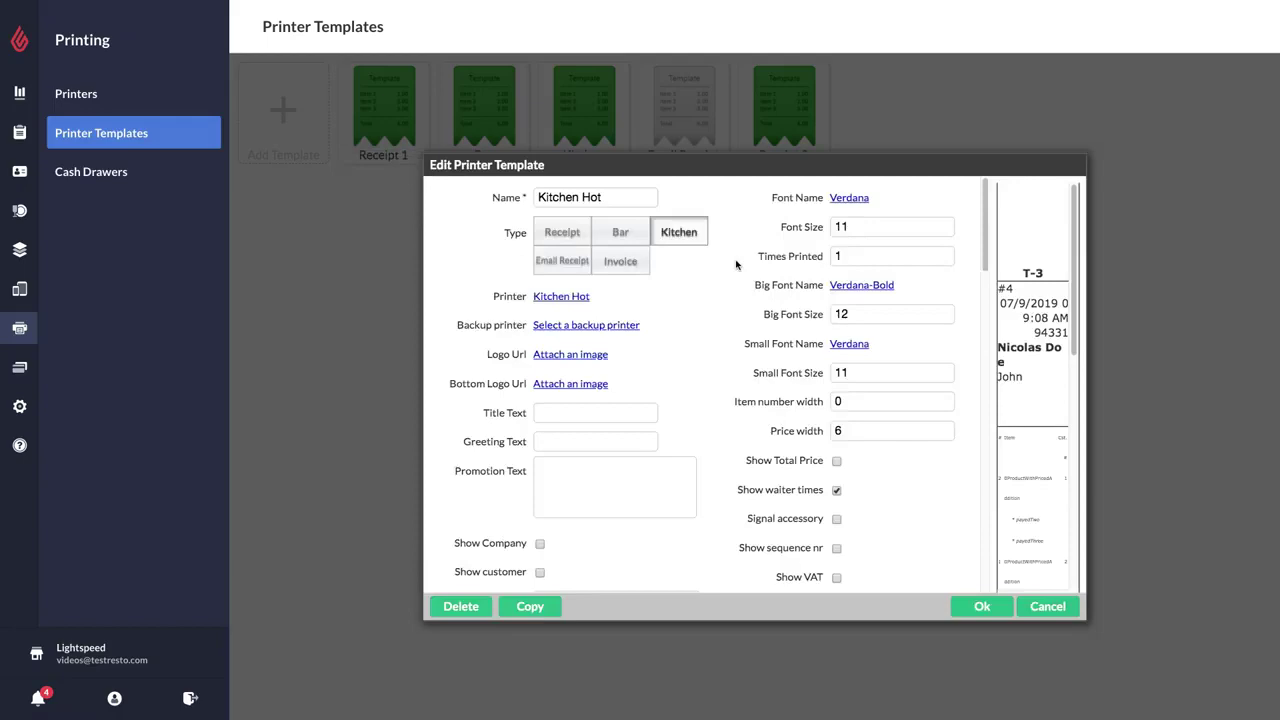
Assign the Appetizers, Mains, Desserts and Breakfast categories to the Kitchen Hot template and save it
{"action": "scroll", "coordinate": [716, 390], "scroll_direction": "down", "scroll_amount": 15}
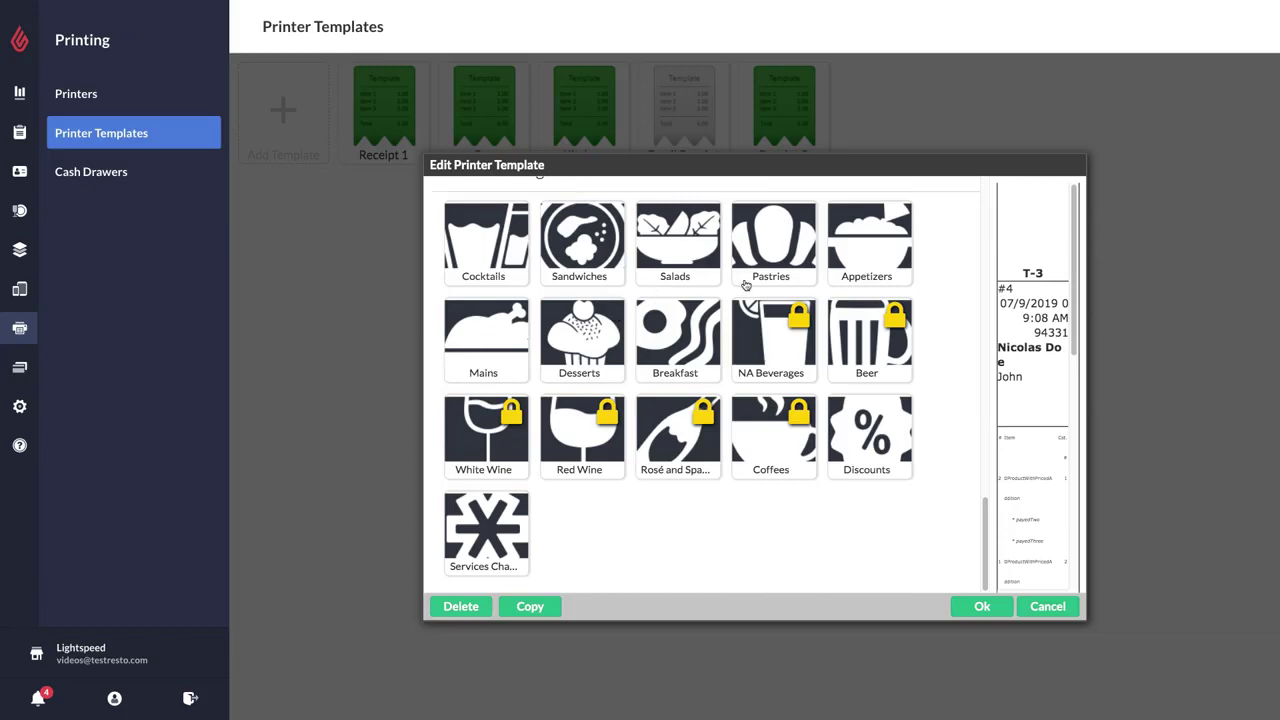
{"action": "left_click", "coordinate": [846, 264]}
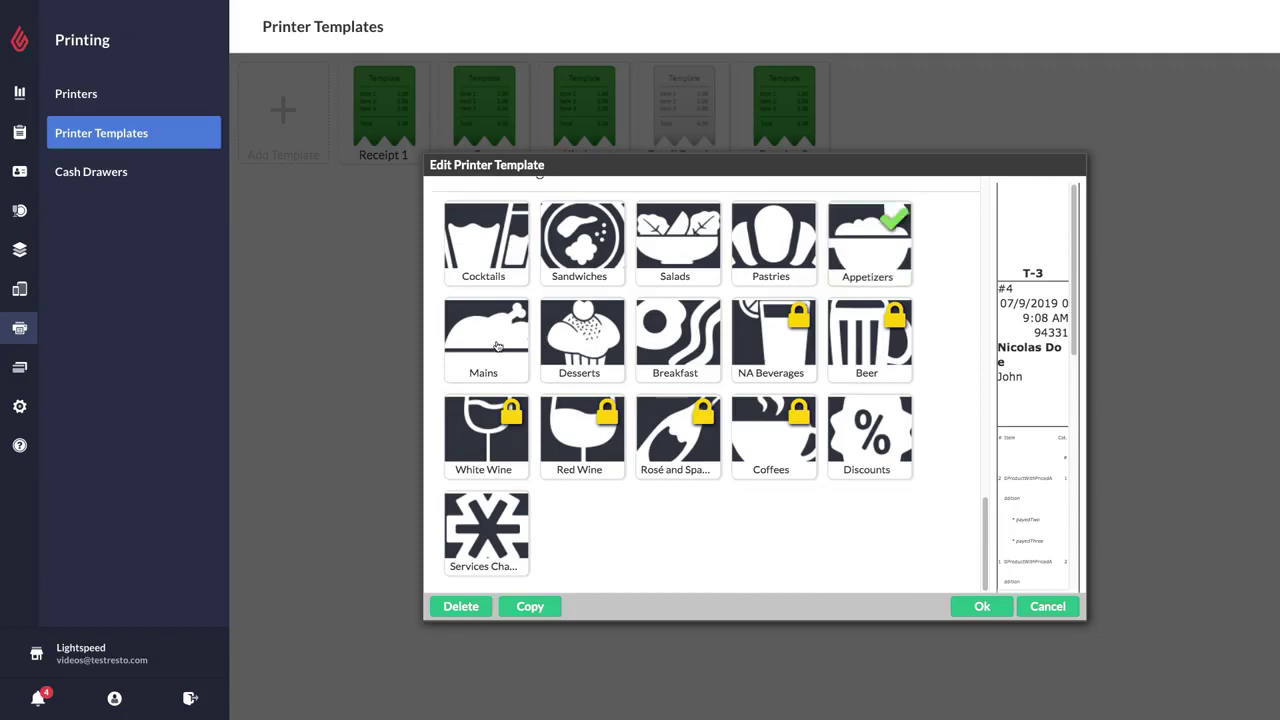
{"action": "left_click", "coordinate": [497, 346]}
{"action": "left_click", "coordinate": [576, 358]}
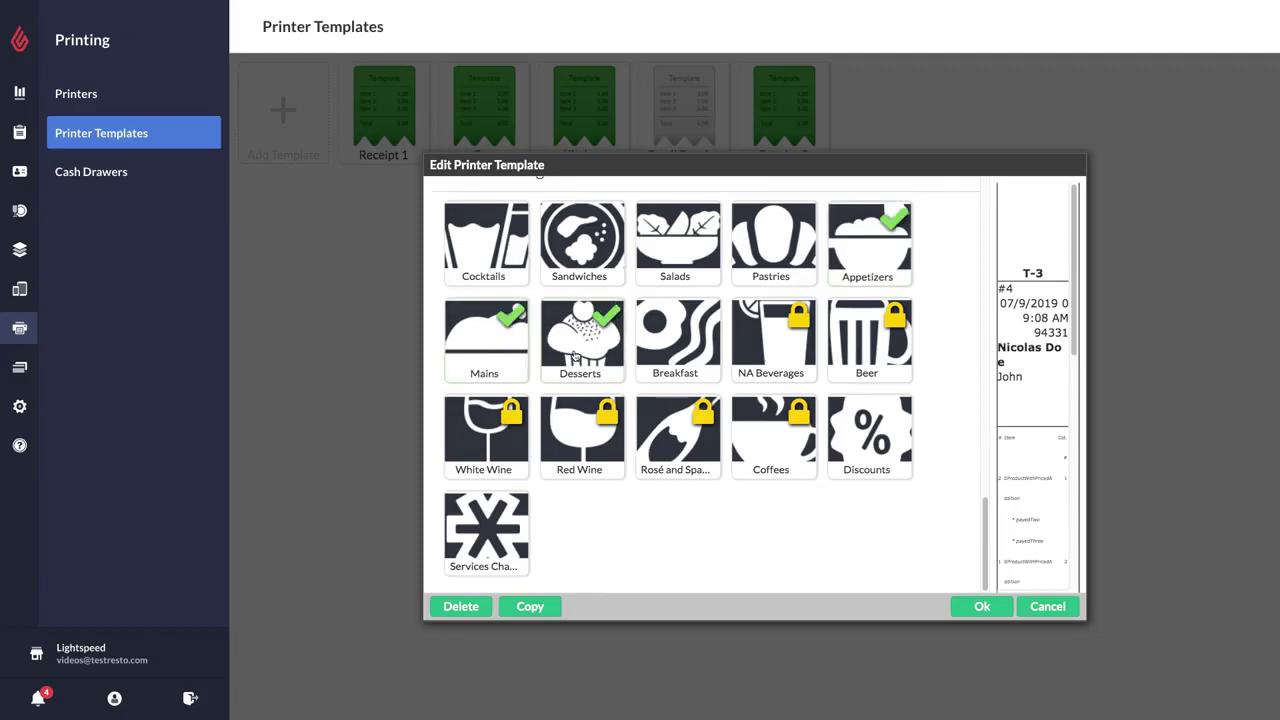
{"action": "left_click", "coordinate": [665, 357]}
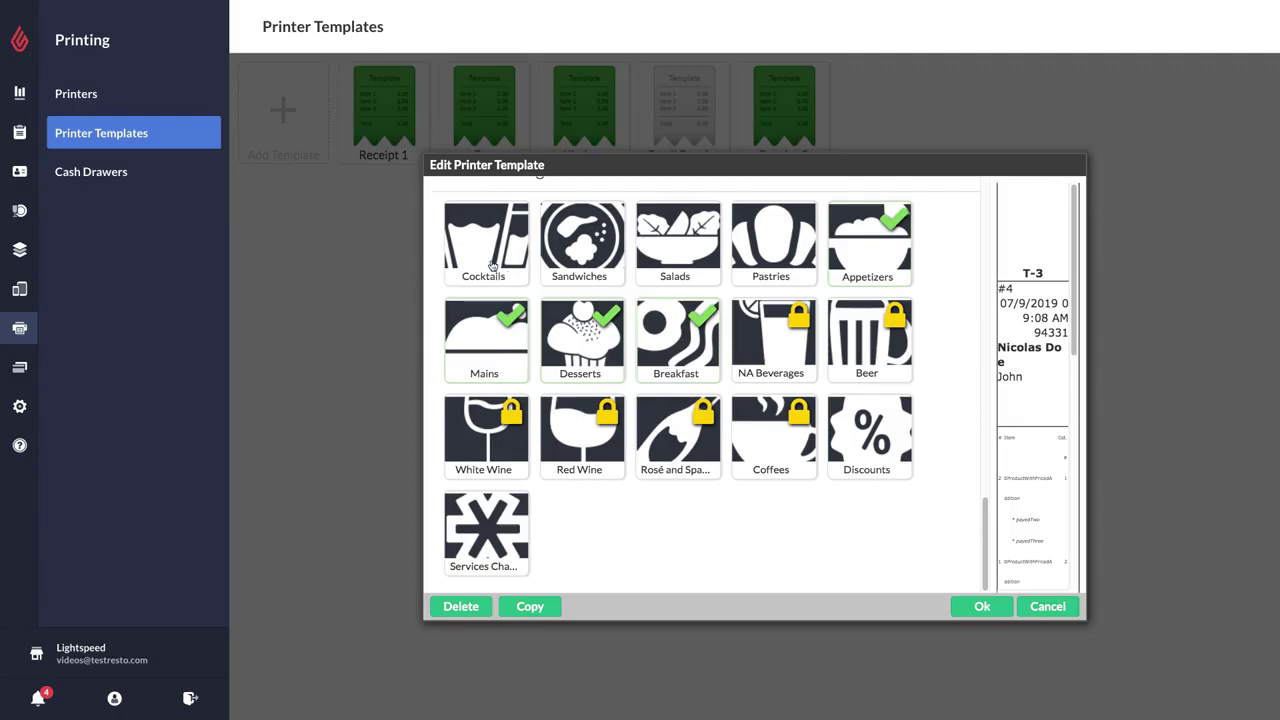
{"action": "left_click", "coordinate": [996, 610]}
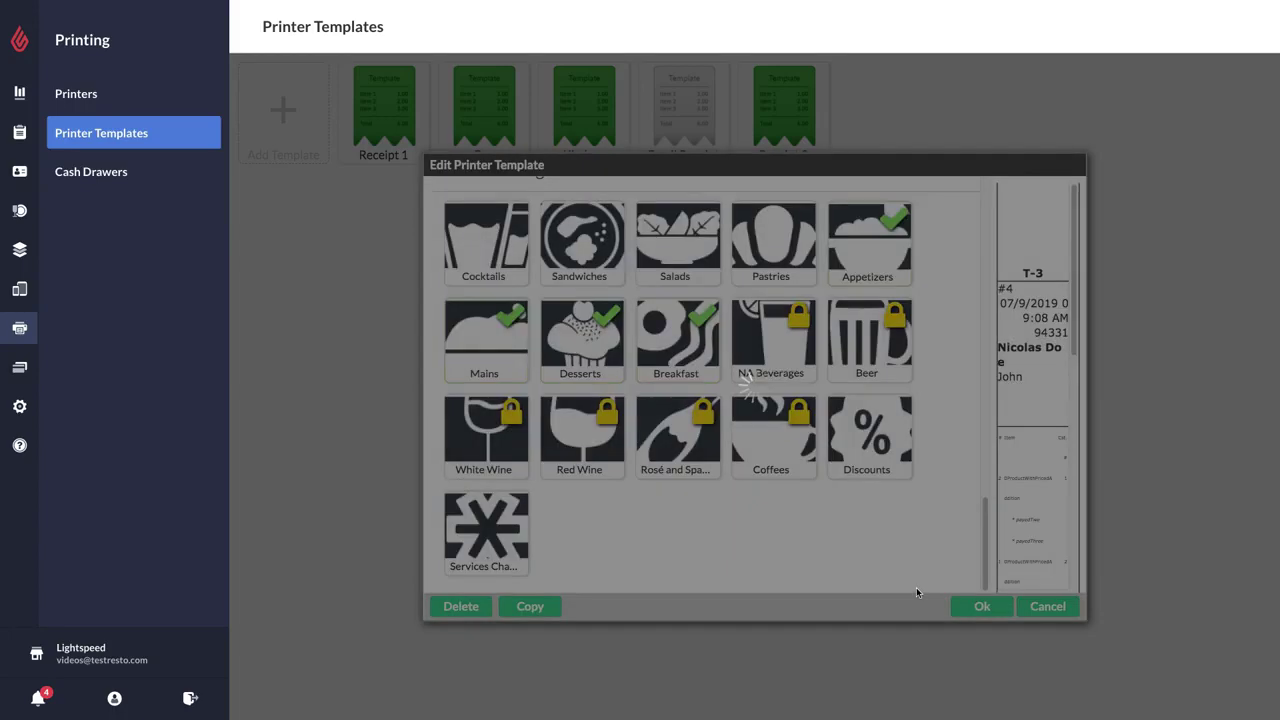
Add the Cocktails category to the Bar template and save it
{"action": "left_click", "coordinate": [500, 143]}
{"action": "scroll", "coordinate": [530, 467], "scroll_direction": "down", "scroll_amount": 10}
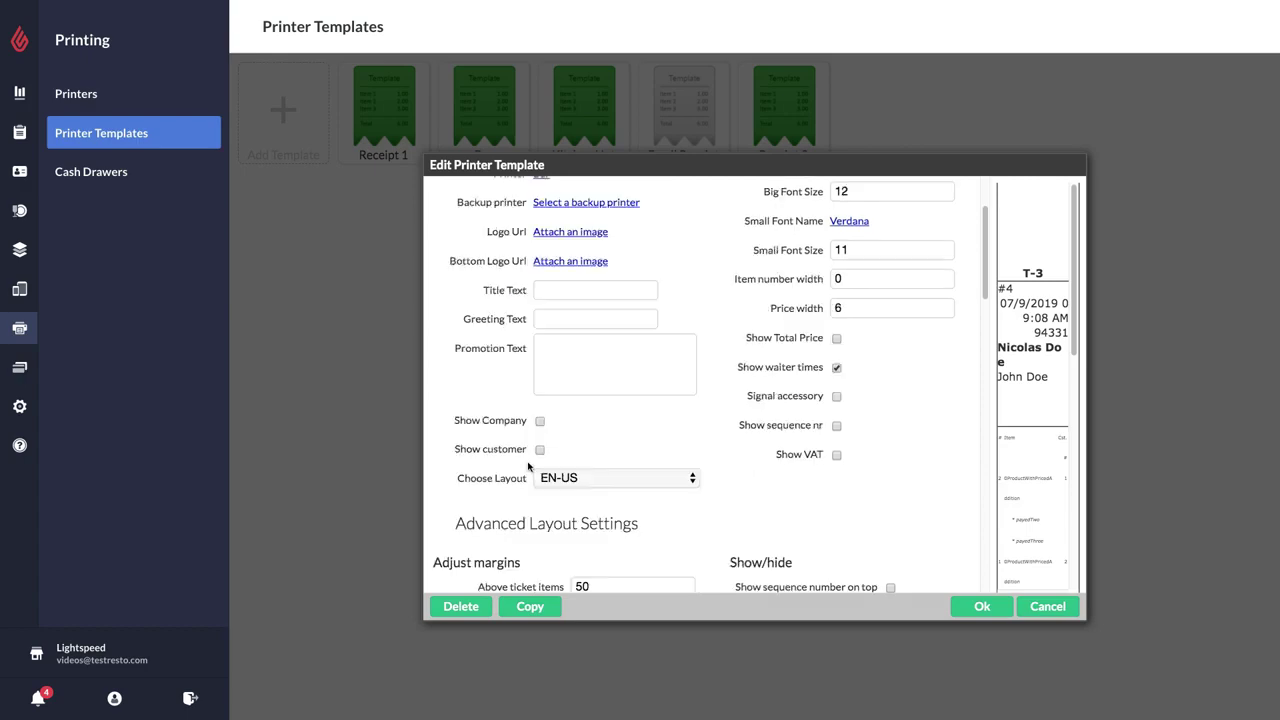
{"action": "left_click", "coordinate": [495, 280]}
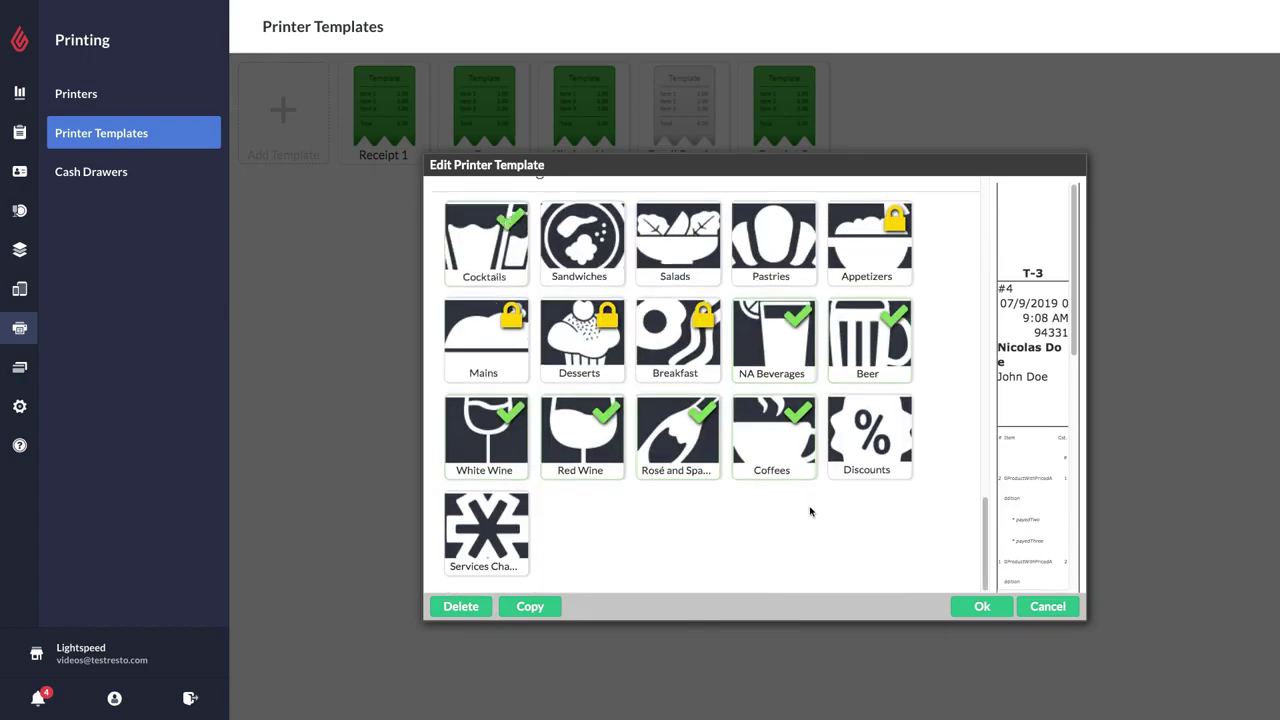
{"action": "left_click", "coordinate": [972, 607]}
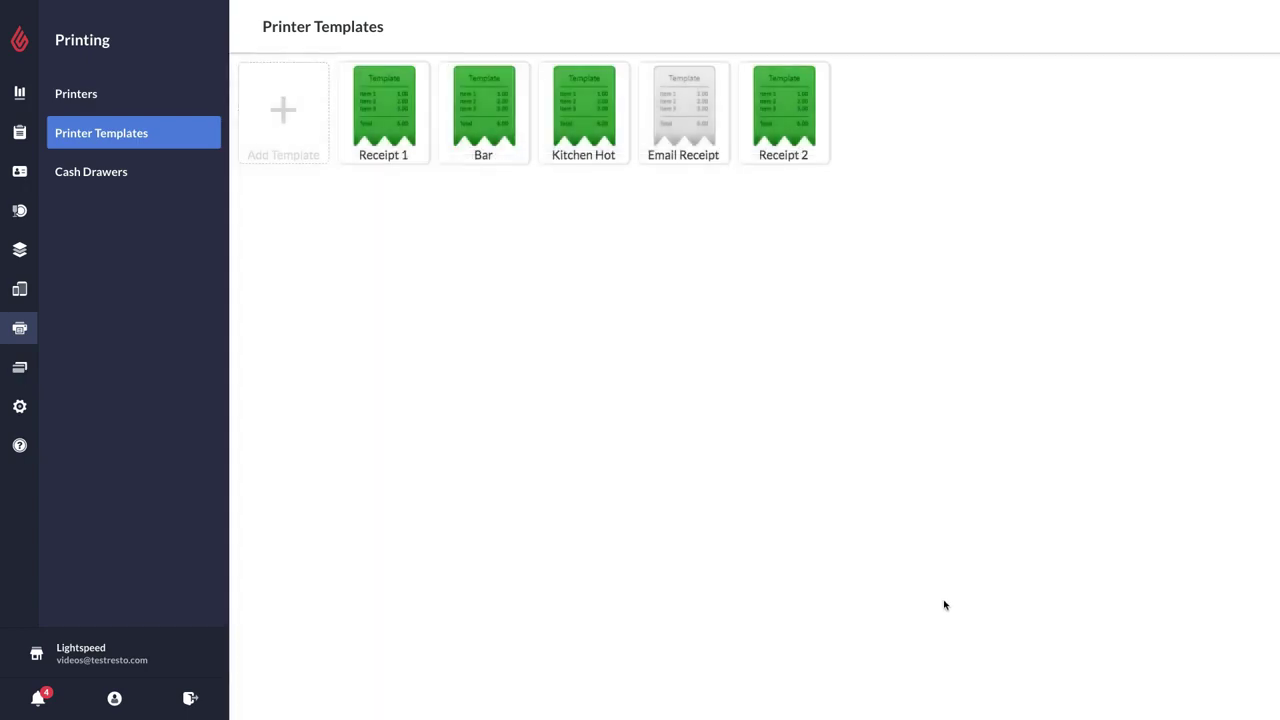
Duplicate the Kitchen Hot template and rename the copy Kitchen Cold
{"action": "left_click", "coordinate": [577, 146]}
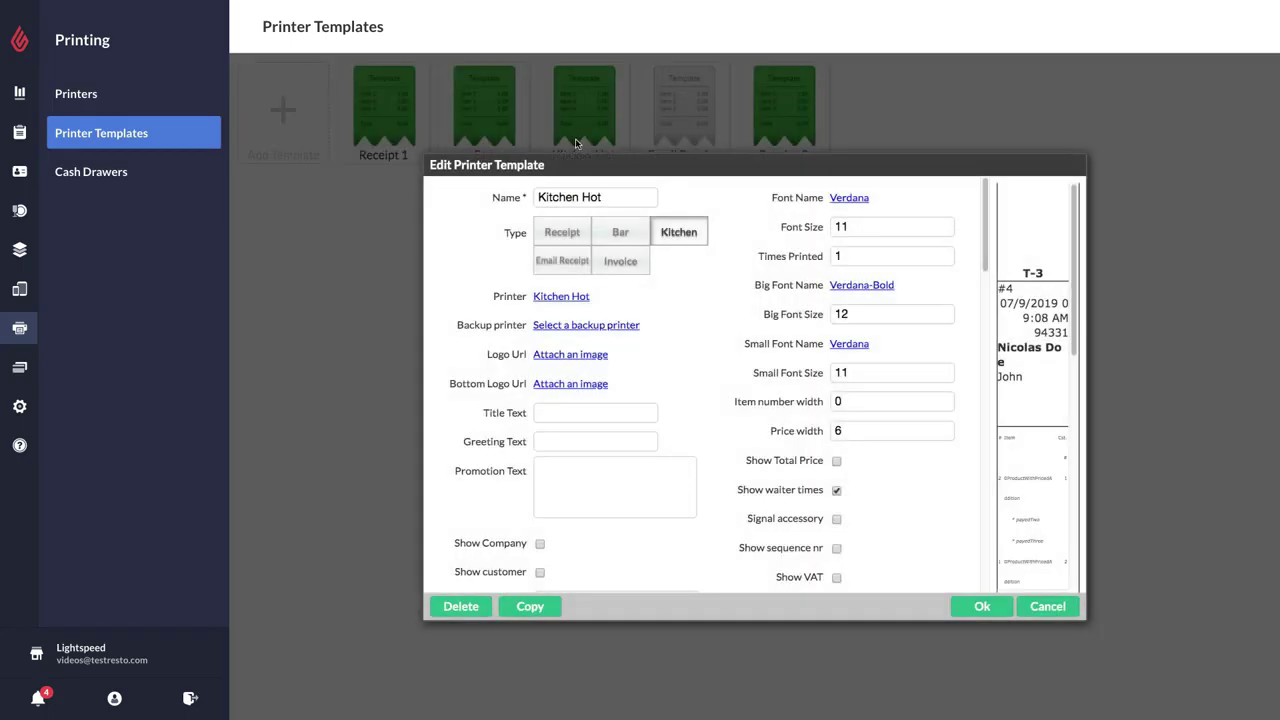
{"action": "left_click", "coordinate": [530, 607]}
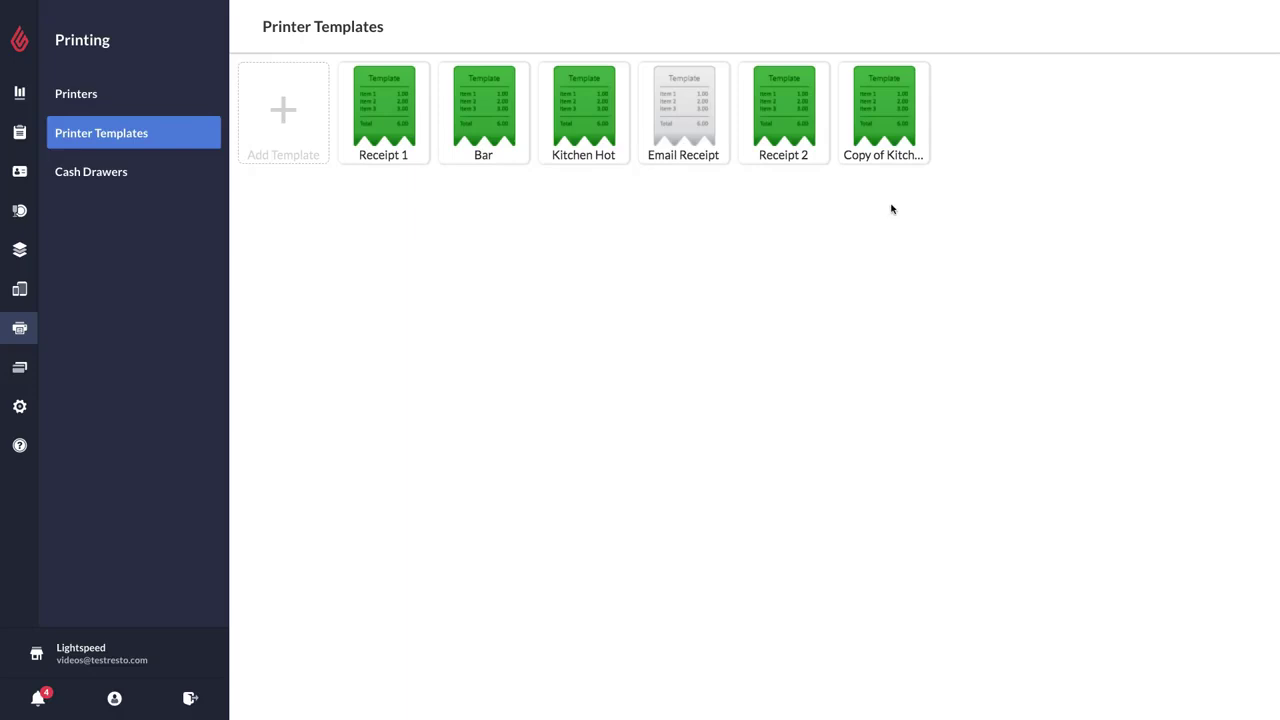
{"action": "left_click", "coordinate": [893, 160]}
{"action": "left_click_drag", "start_coordinate": [512, 197], "coordinate": [458, 197]}
{"action": "key", "text": "BackSpace"}
{"action": "type", "text": "Cold"}
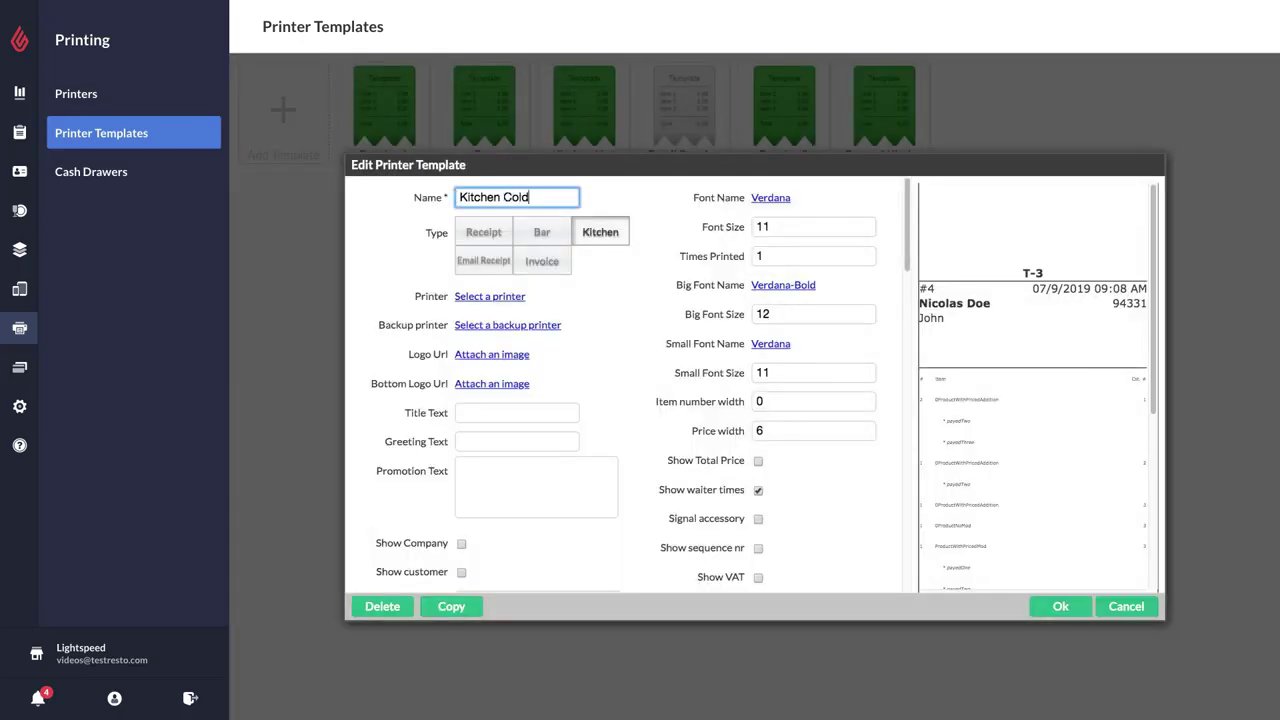
Link the Kitchen Cold template to the Kitchen Cold printer and save it with the Sandwiches, Salads, Pastries and Desserts categories assigned
{"action": "left_click", "coordinate": [463, 296]}
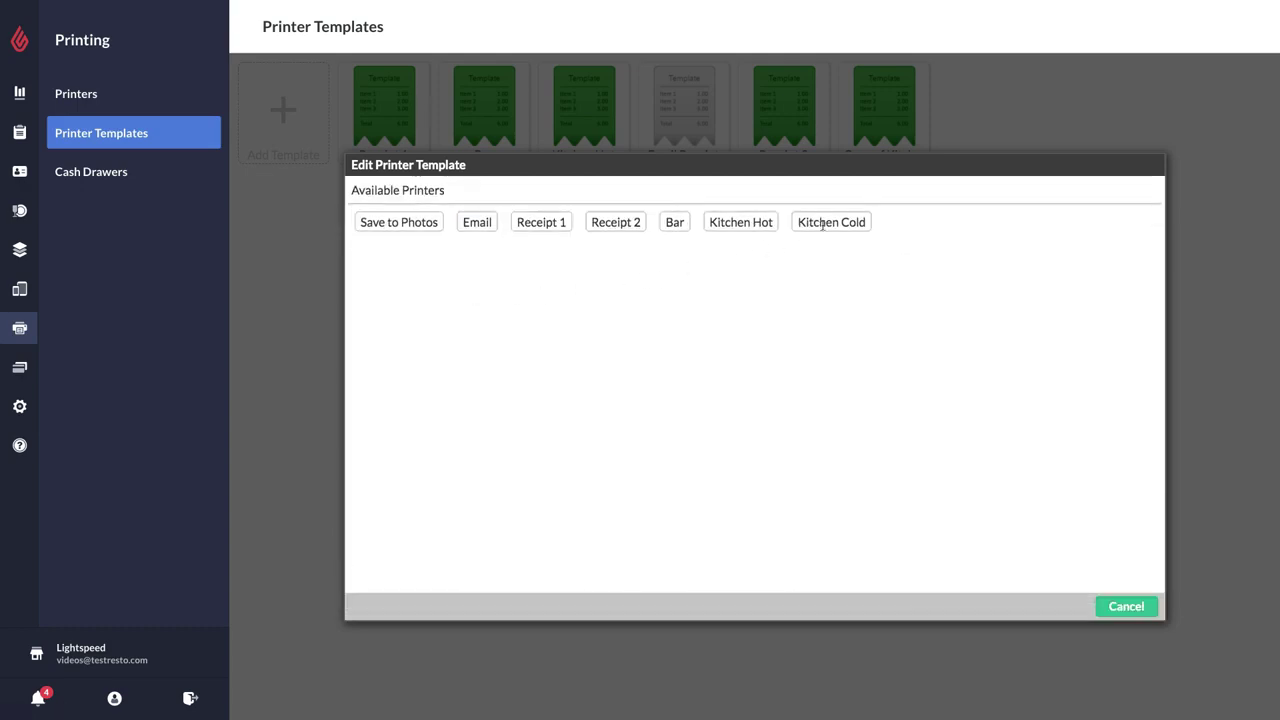
{"action": "left_click", "coordinate": [821, 224]}
{"action": "scroll", "coordinate": [728, 422], "scroll_direction": "down", "scroll_amount": 15}
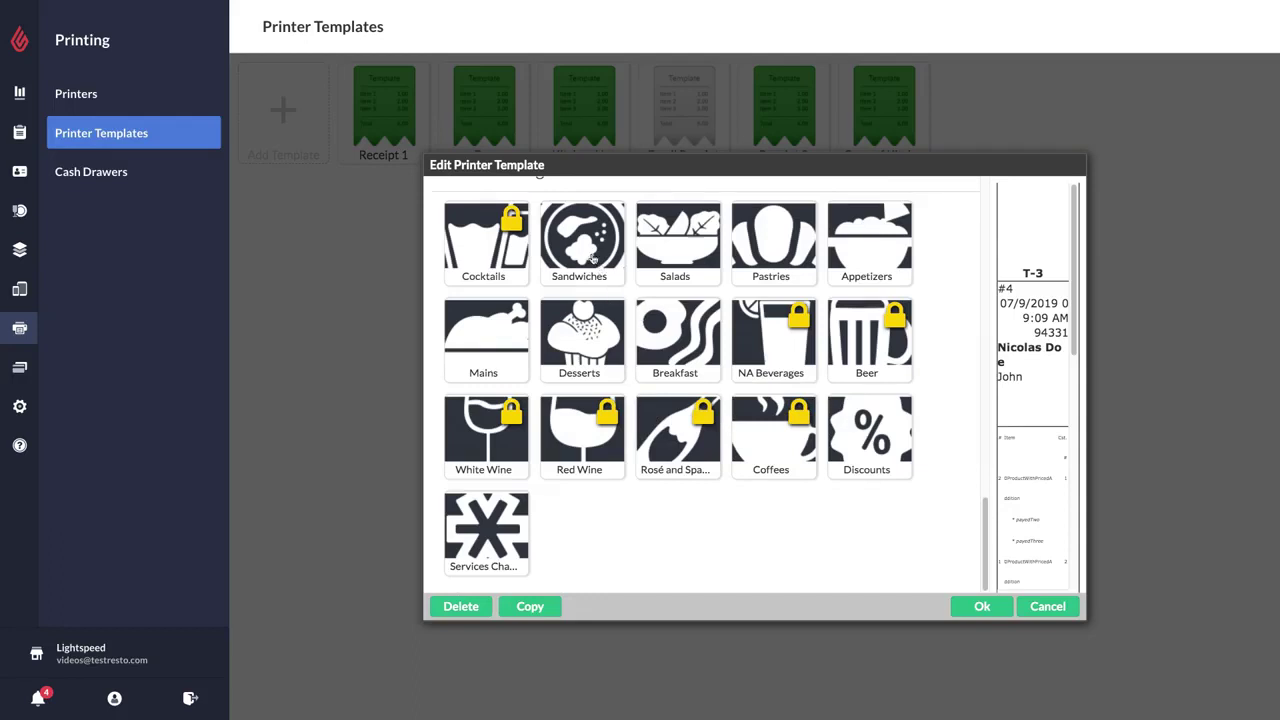
{"action": "left_click", "coordinate": [592, 258]}
{"action": "left_click", "coordinate": [697, 262]}
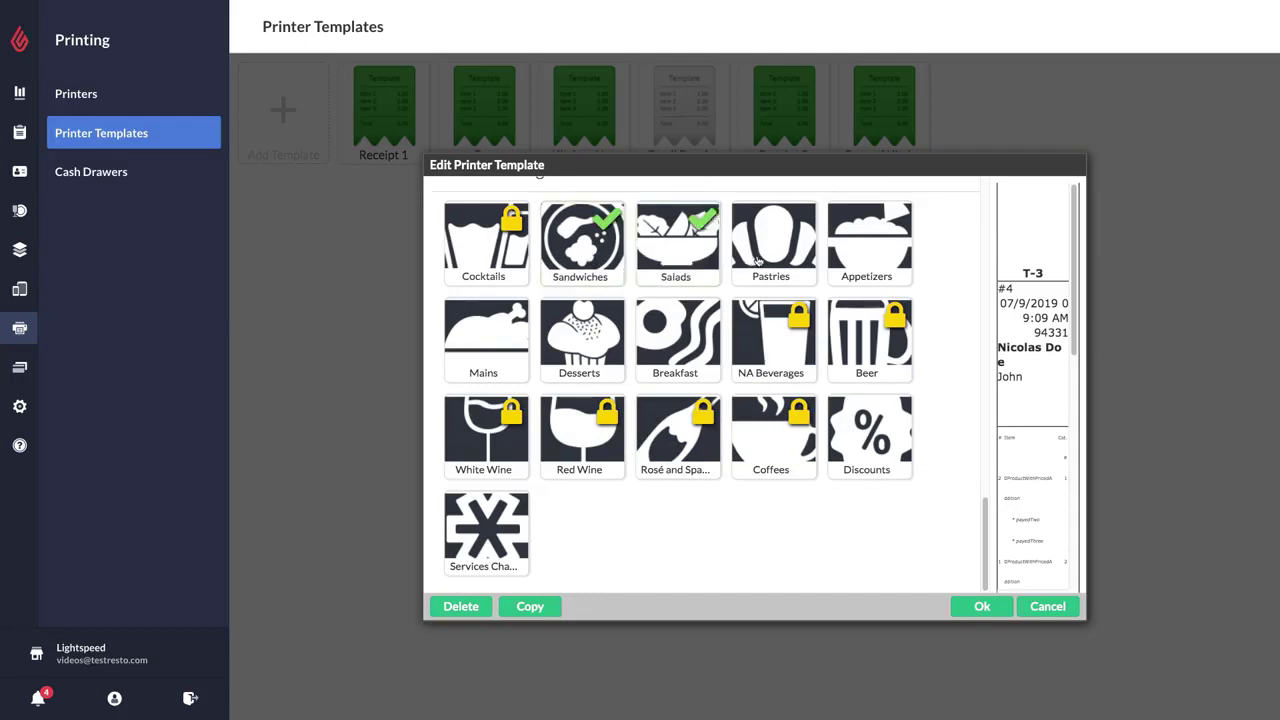
{"action": "left_click", "coordinate": [757, 261]}
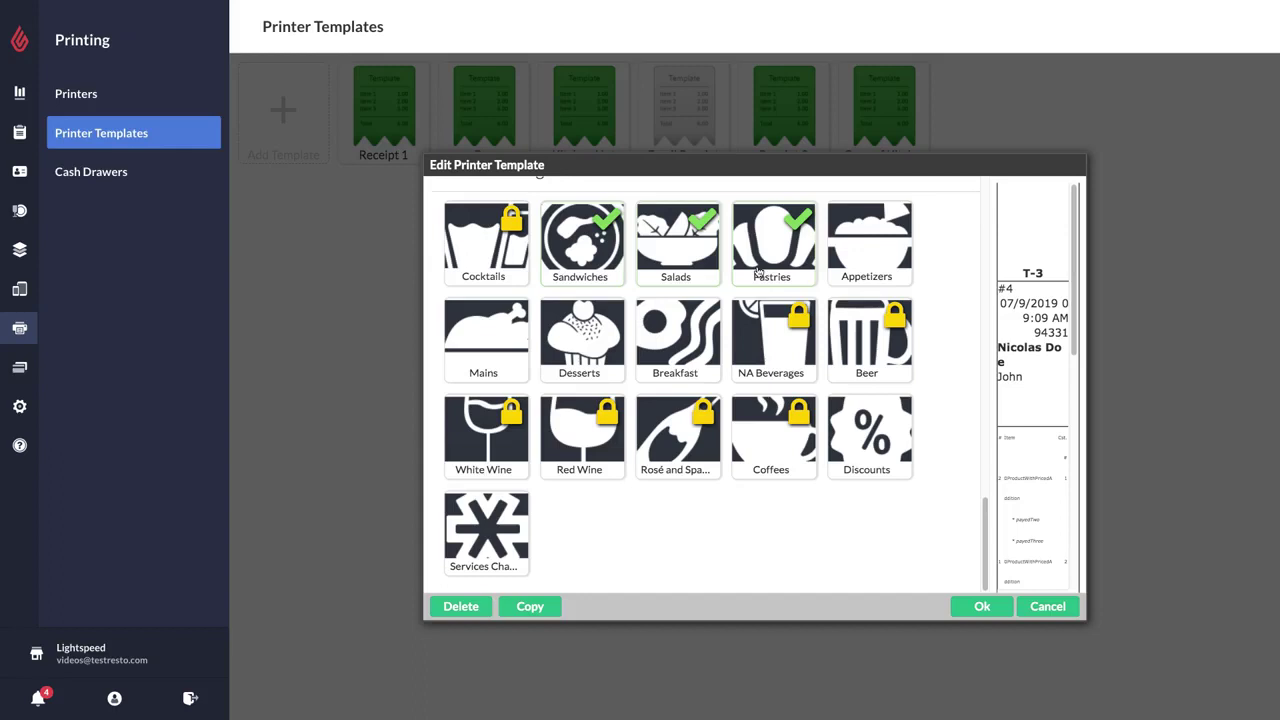
{"action": "left_click", "coordinate": [611, 336]}
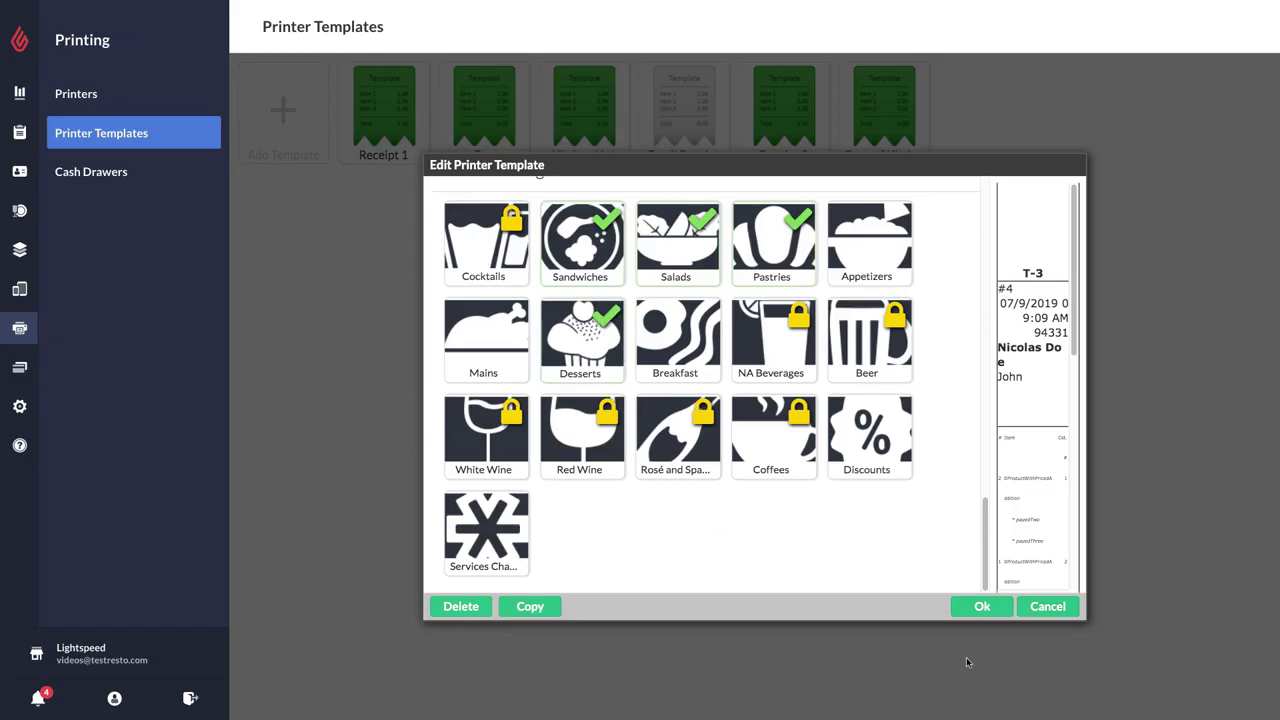
{"action": "left_click", "coordinate": [980, 608]}
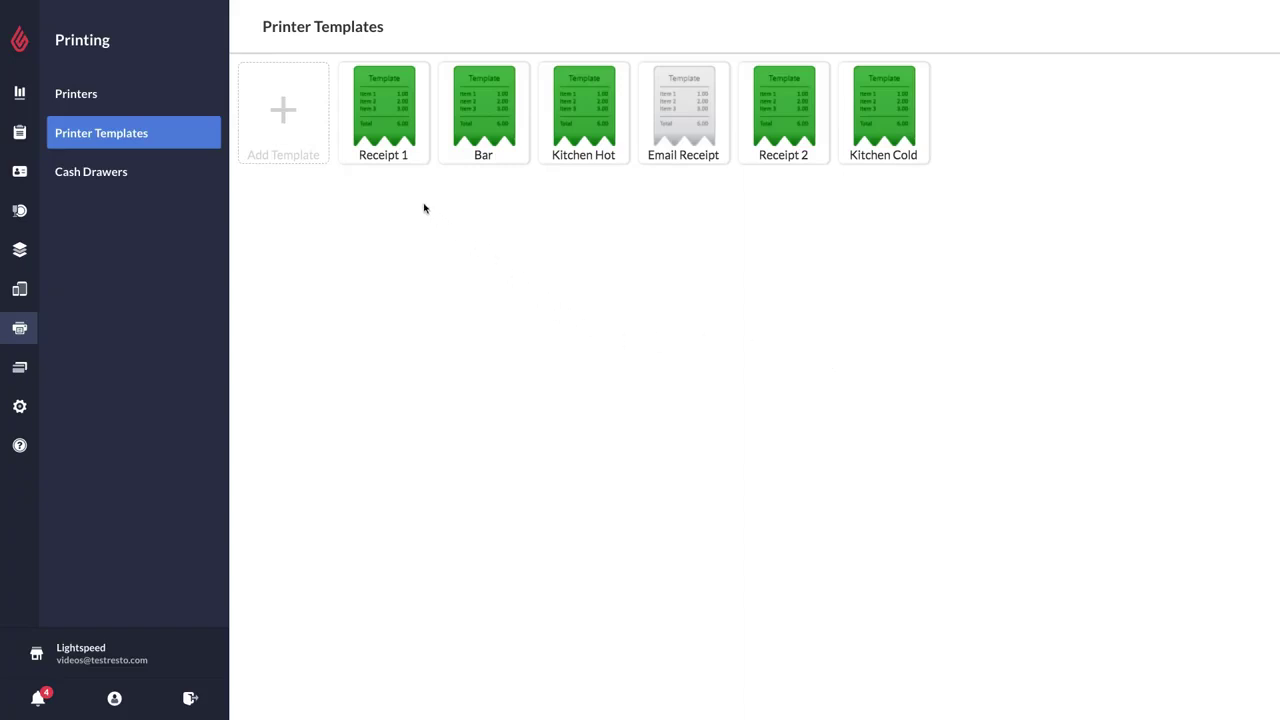
Check which printer the Receipt 1 template uses, and link the Bar template to the Receipt 1 printer
{"action": "left_click", "coordinate": [377, 161]}
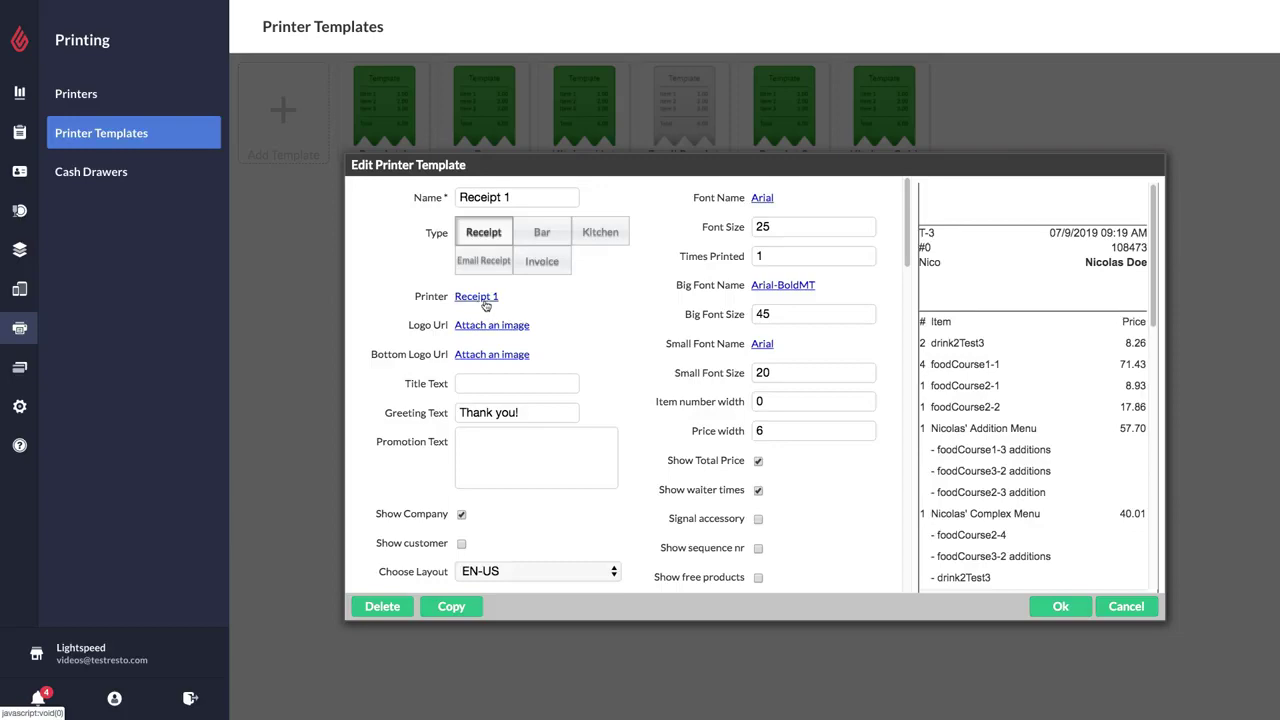
{"action": "left_click", "coordinate": [1058, 607]}
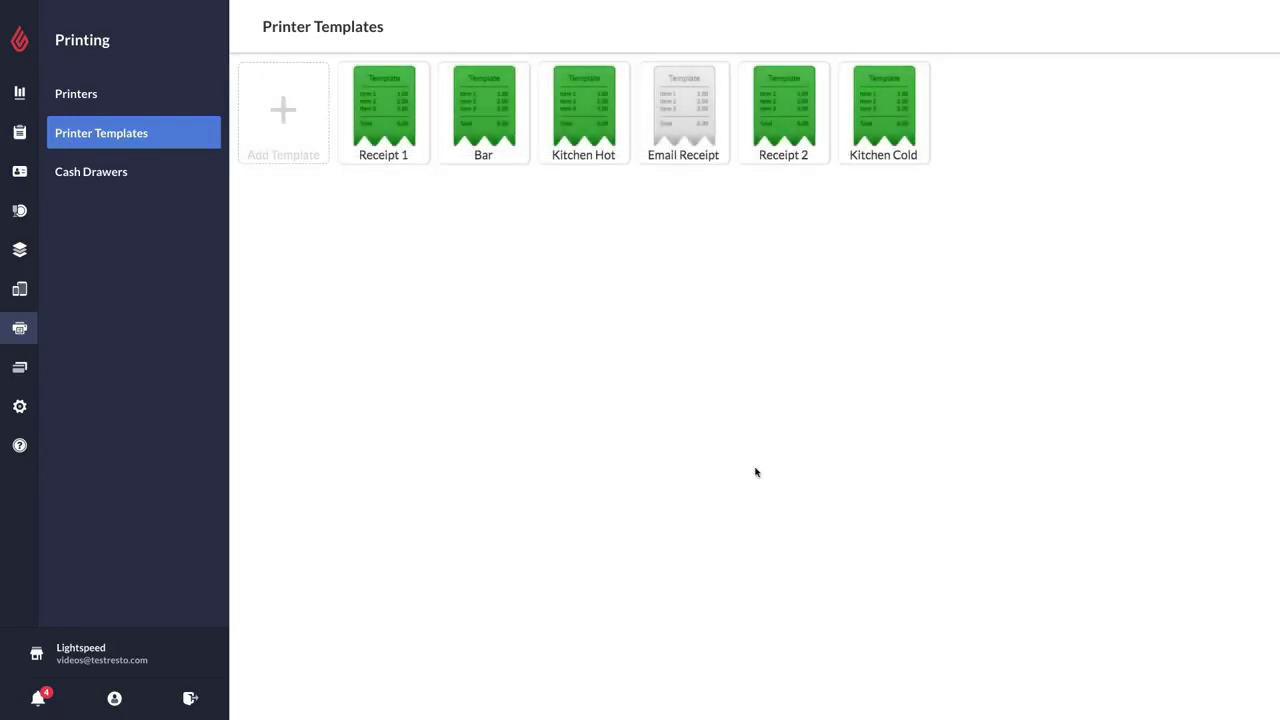
{"action": "left_click", "coordinate": [480, 156]}
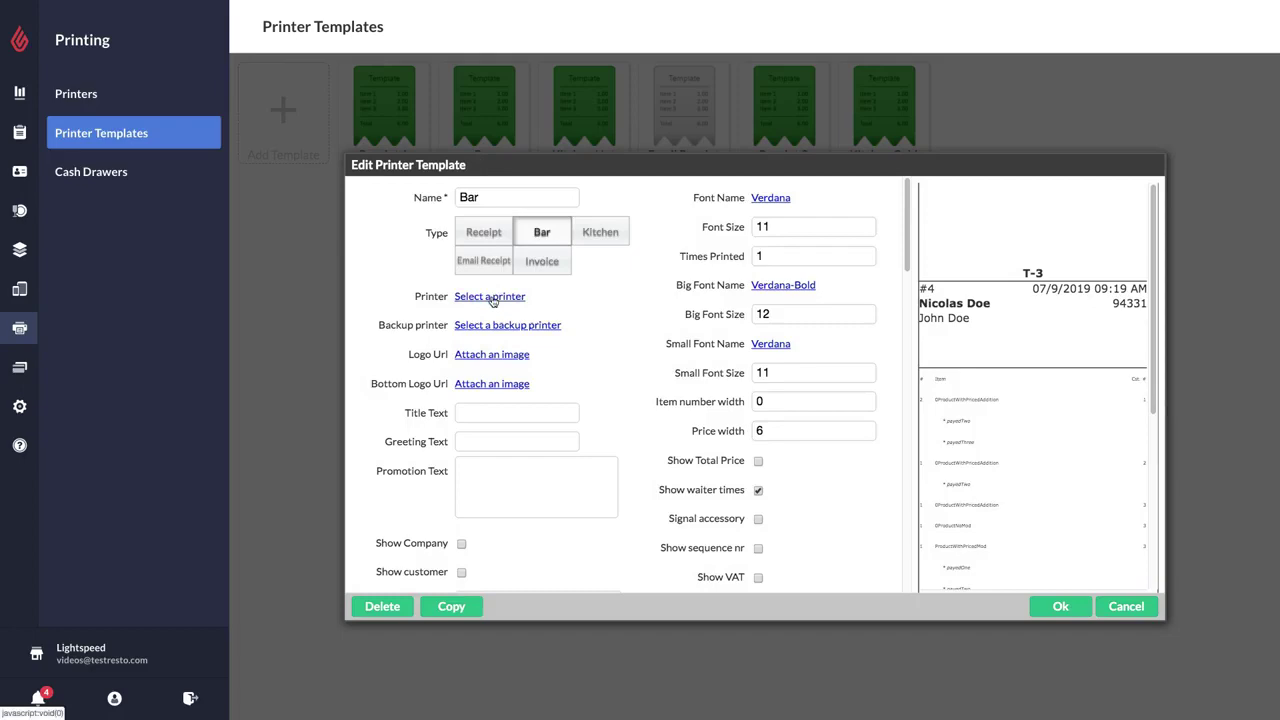
{"action": "left_click", "coordinate": [493, 298]}
{"action": "left_click", "coordinate": [542, 221]}
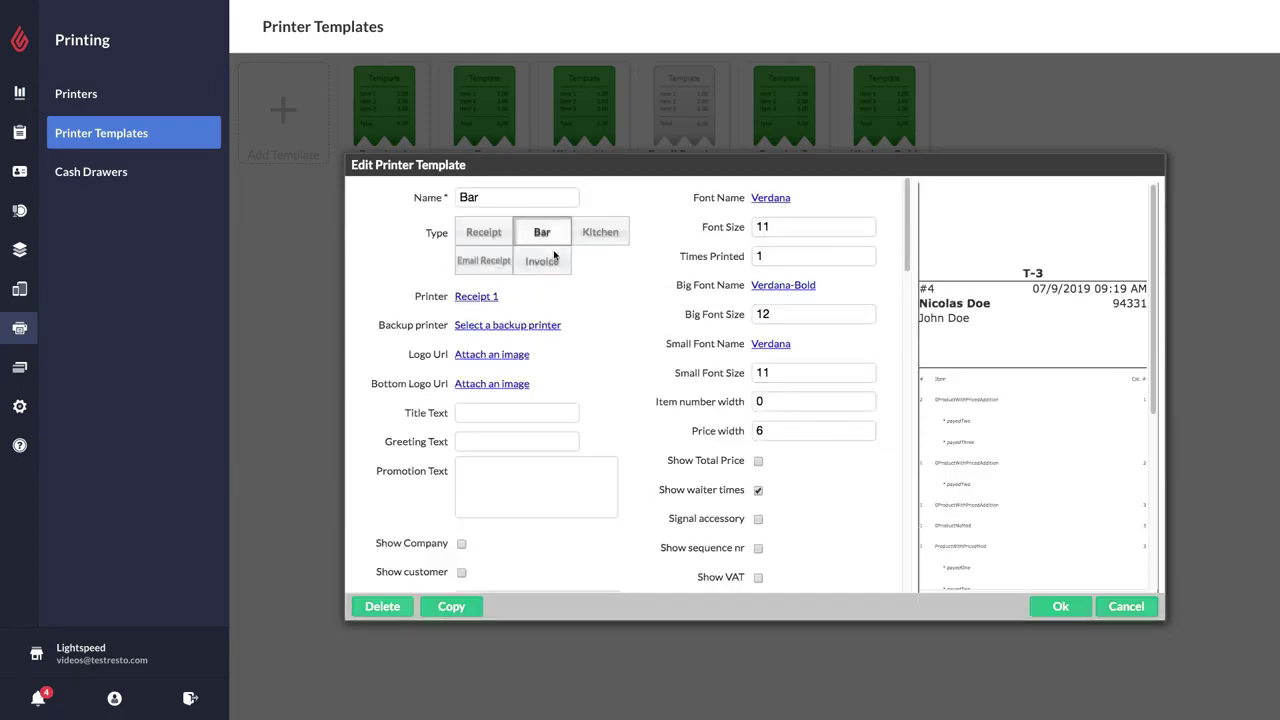